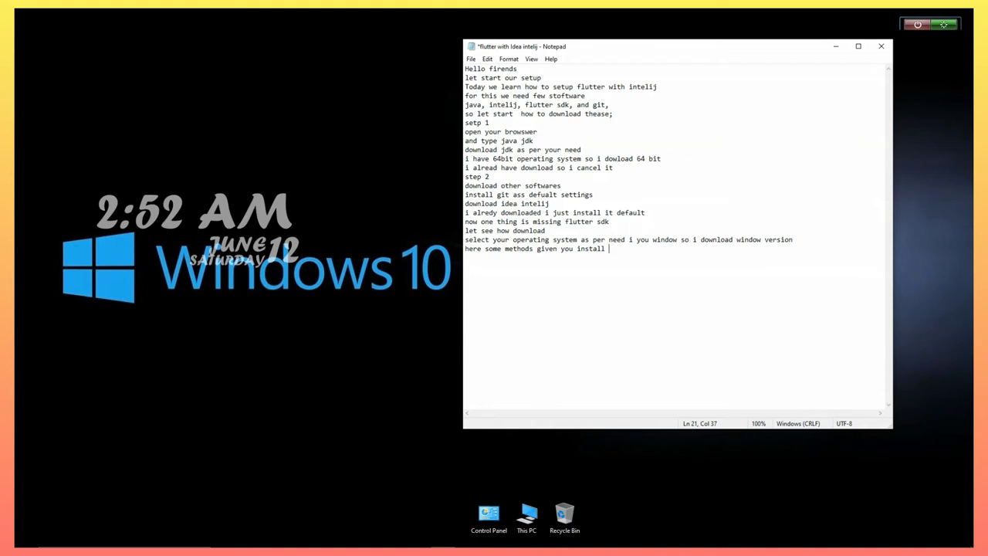
Finish the note line so it reads "here some methods given you install flutter in you system"
text(you system)
key(Return)
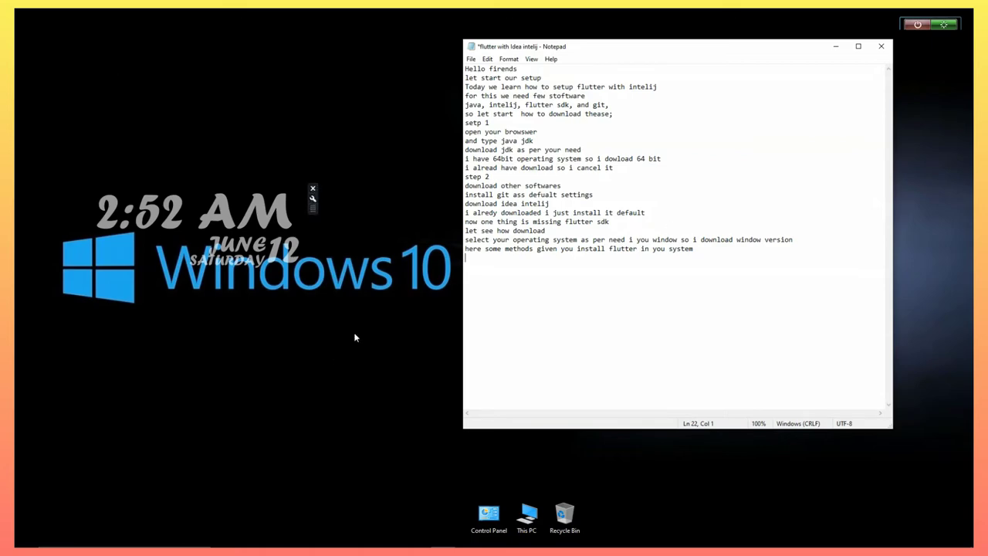
Start downloading Flutter 2.0.6 from the Windows stable channel in the browser, and cancel the download
mouse_move(364, 538)
click(368, 494)
click(484, 346)
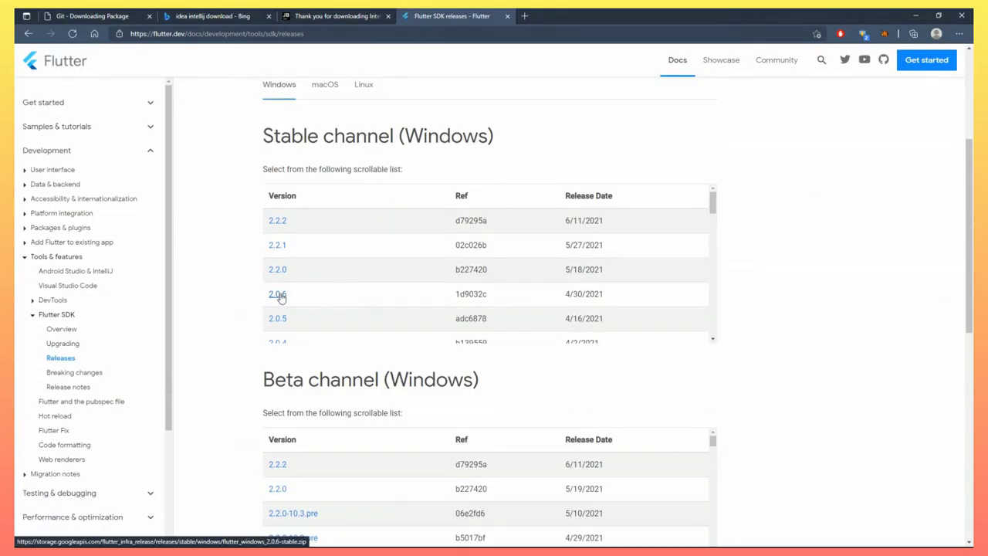
scroll(281, 282, down, 1)
click(278, 272)
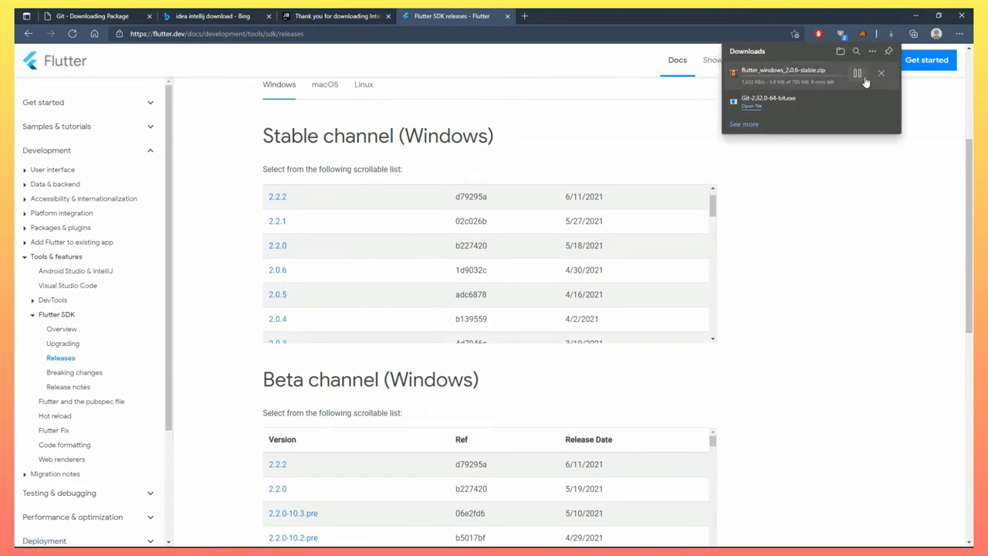
click(881, 72)
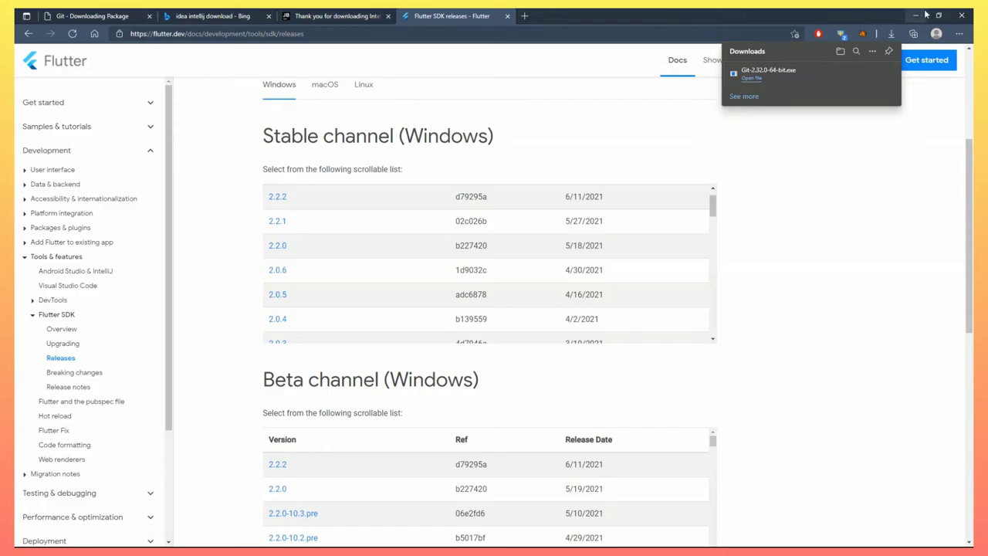
click(916, 15)
Add note lines "i already download for saving time you just download", "step 3" and "install java and set enviroment and variables"
click(582, 345)
text(i alre)
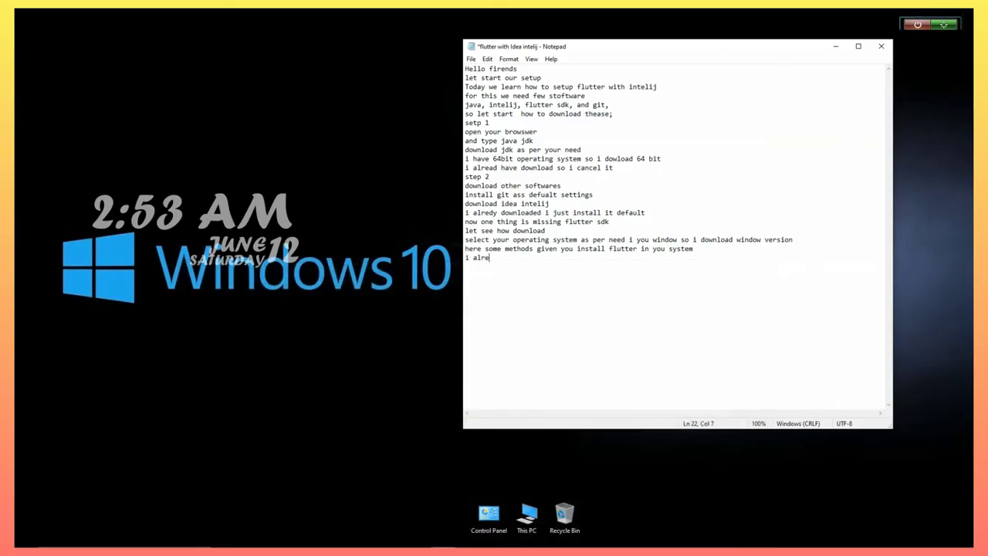
text(ady download for saving time  you just dow)
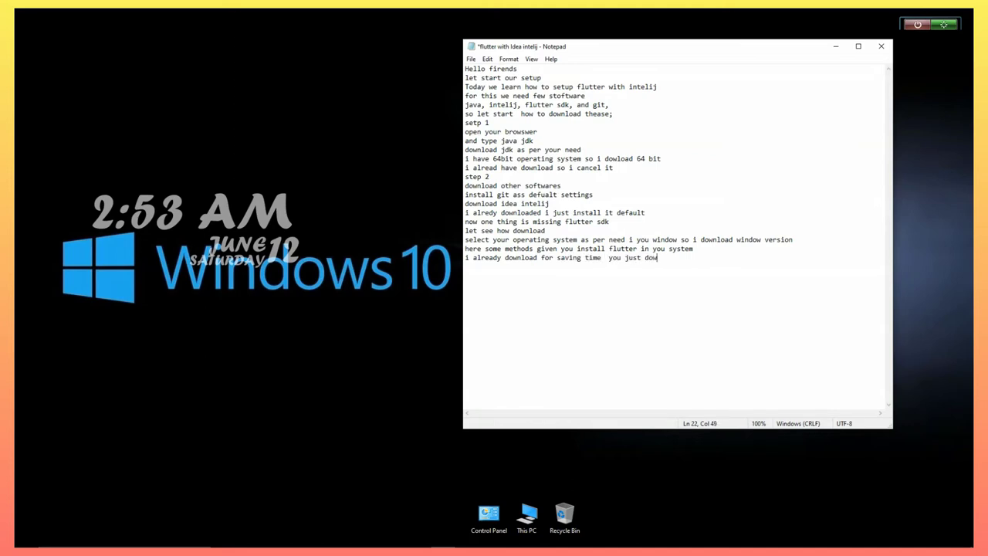
text(nload tep 3)
text(install java and )
text(set enve)
key(BackSpace)
key(BackSpace)
key(BackSpace)
key(BackSpace)
text(enviromen)
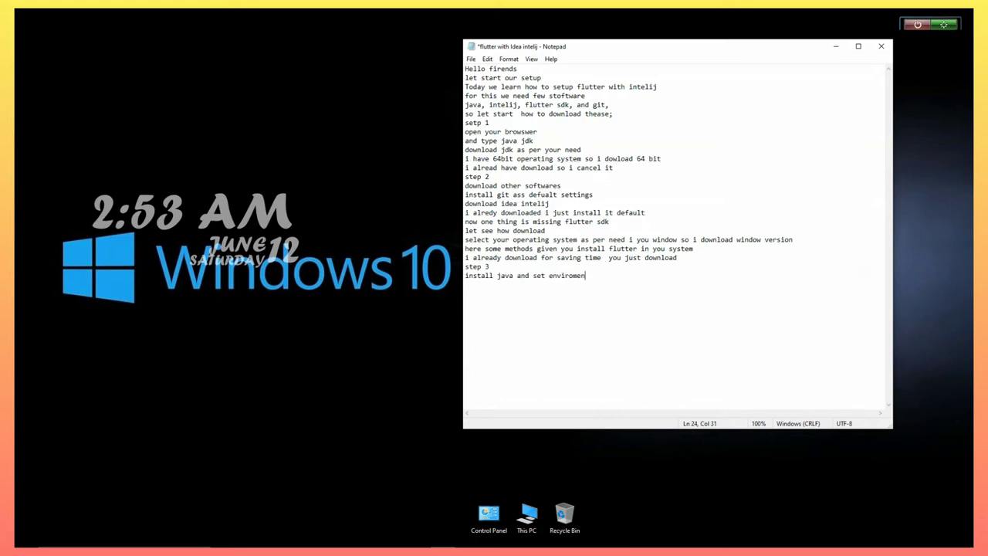
text(t and variables)
key(Return)
Launch the jdk-16.0.1_windows-x64_bin installer from the Downloads folder, showing the files as large icons
click(836, 46)
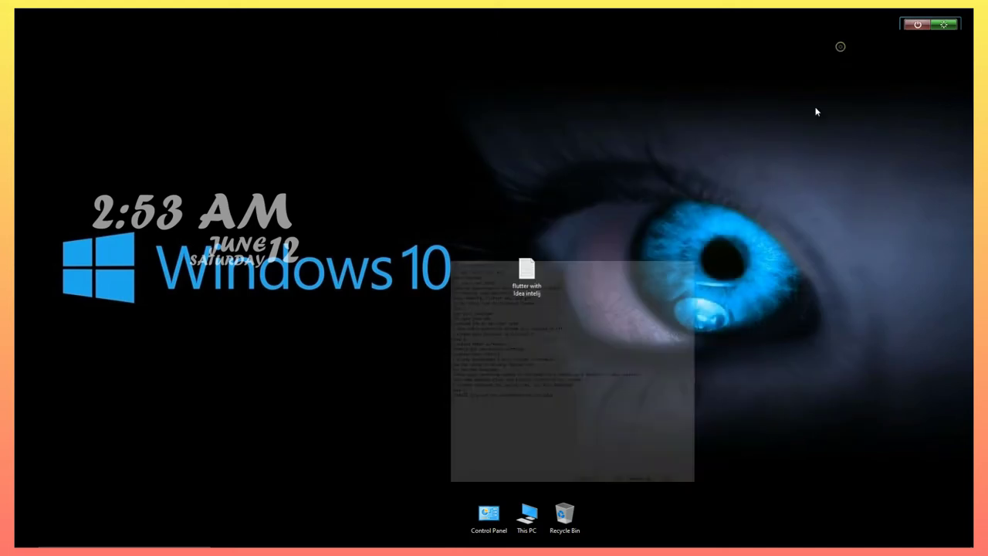
double_click(531, 530)
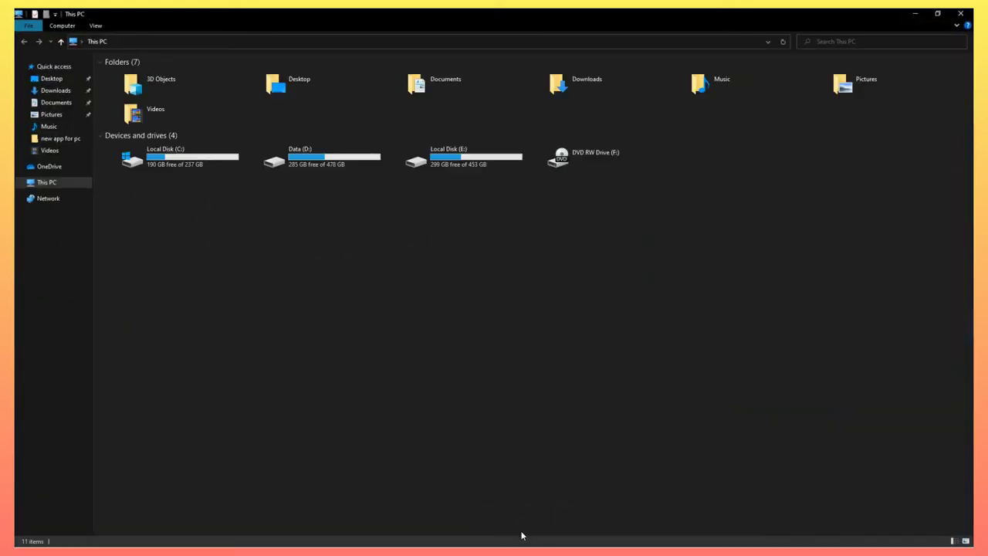
click(53, 91)
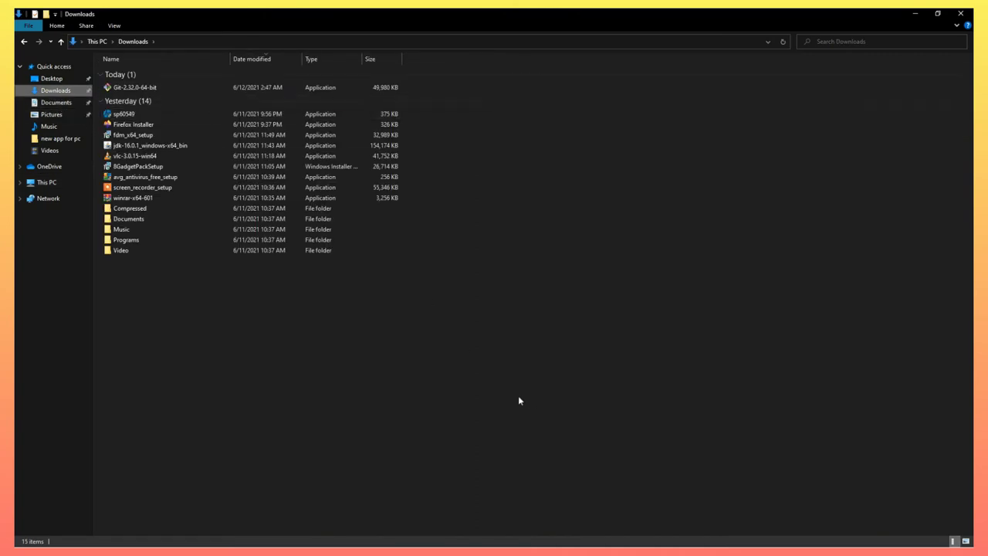
click(966, 542)
double_click(291, 171)
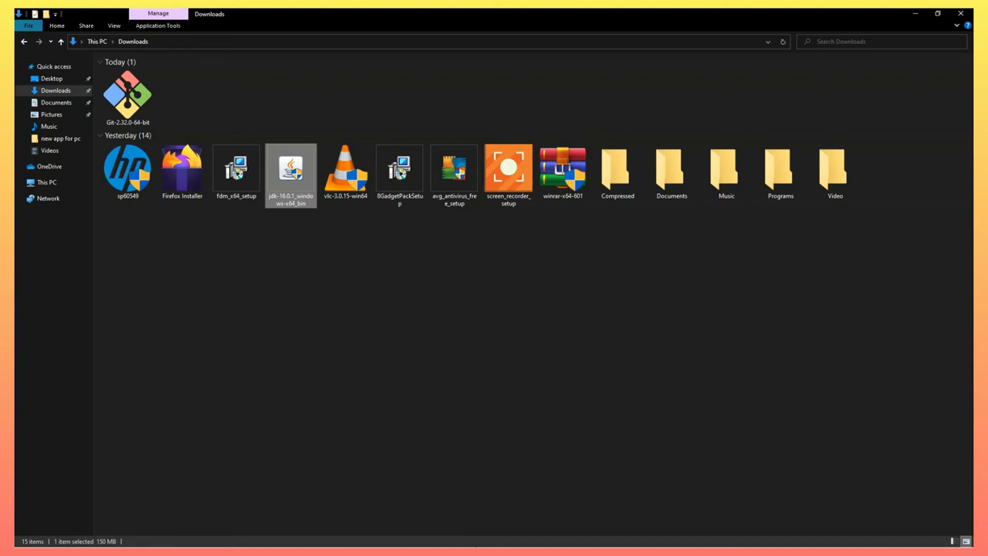
Install Java SE Development Kit 16.0.1 with the default settings and close the finished wizard
click(915, 14)
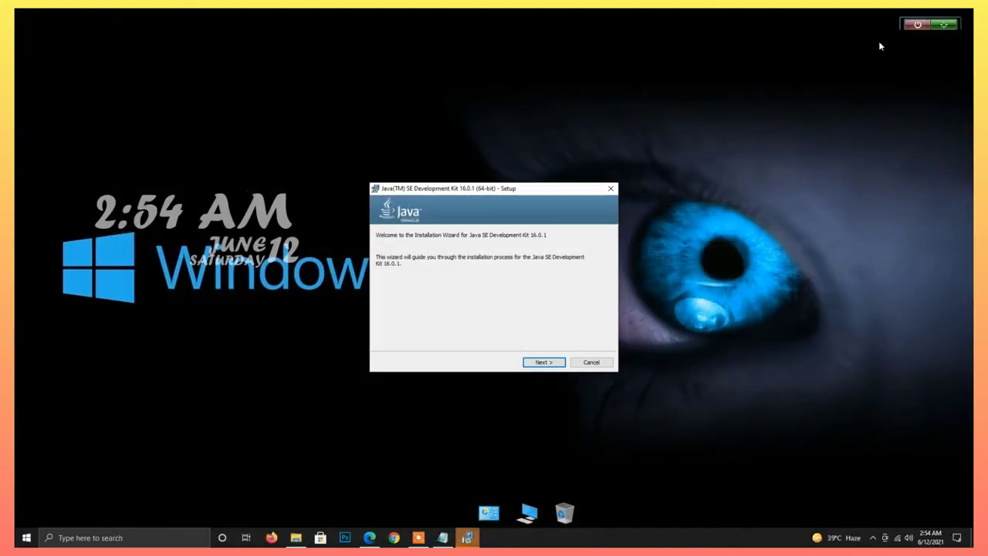
click(558, 361)
click(544, 362)
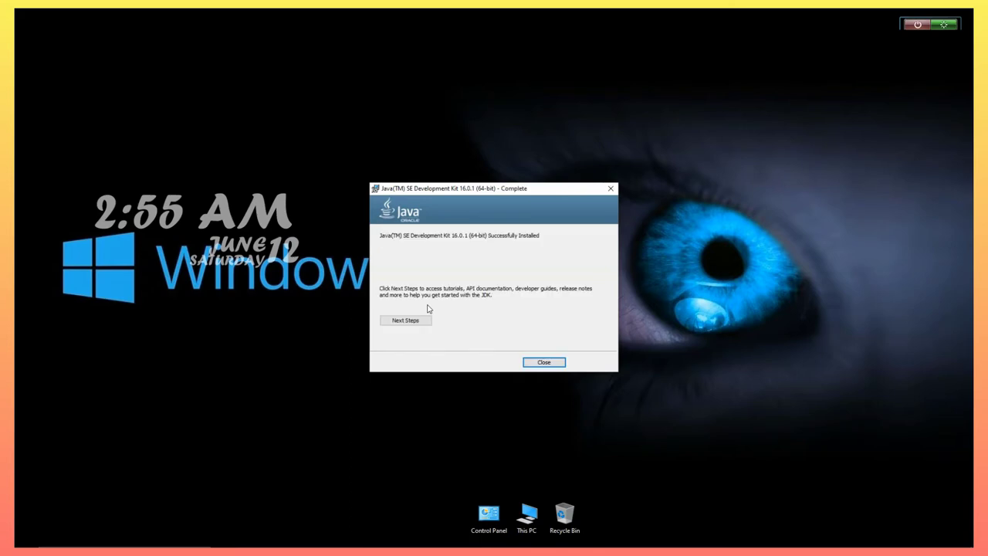
click(543, 362)
click(442, 538)
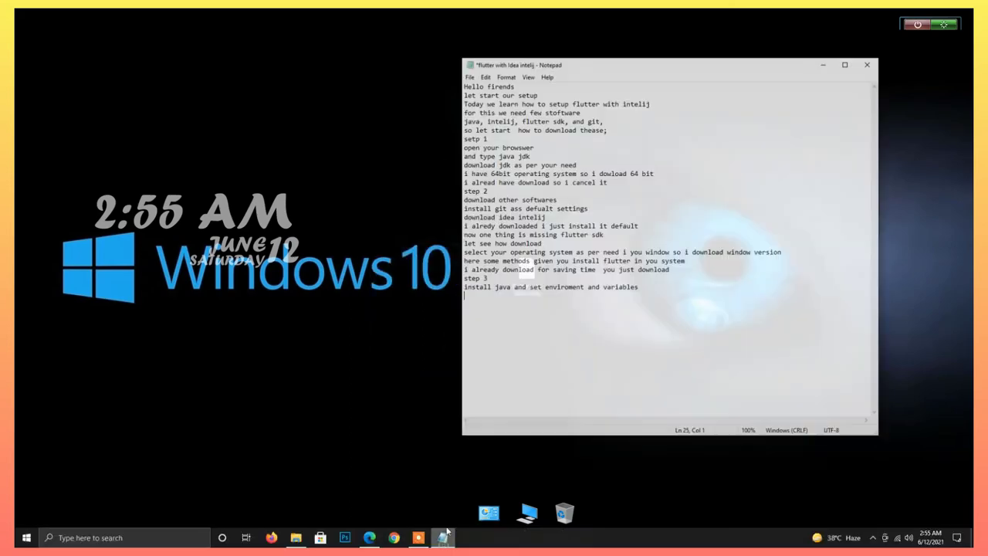
click(835, 47)
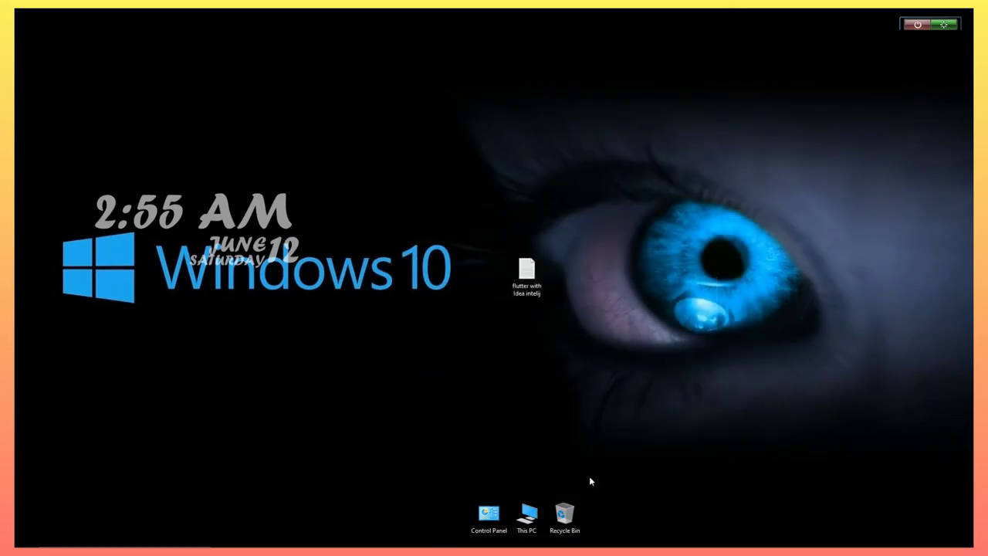
Copy the full path of the JDK's bin folder, C:\Program Files\Java\jdk-16.0.1\bin, in File Explorer
double_click(528, 516)
double_click(151, 131)
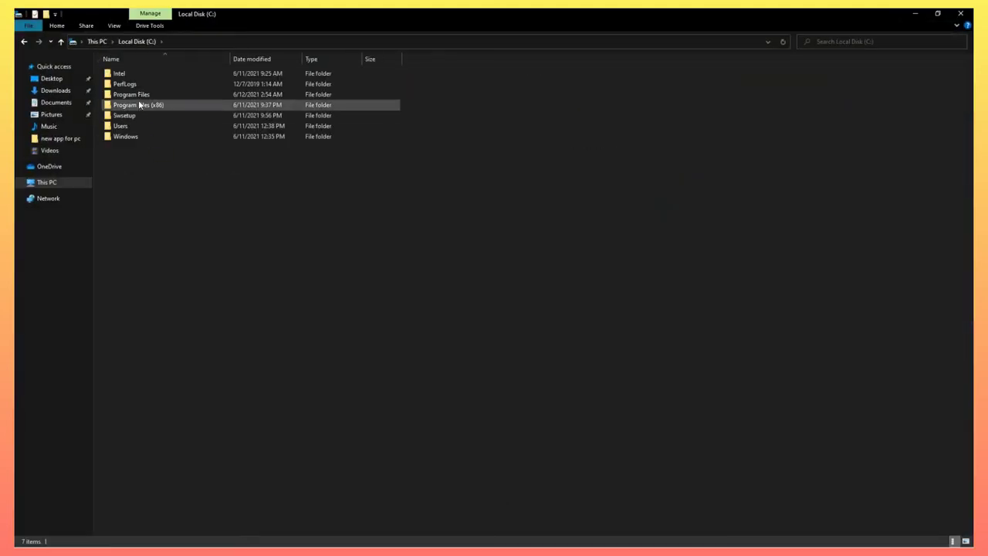
double_click(139, 102)
click(63, 42)
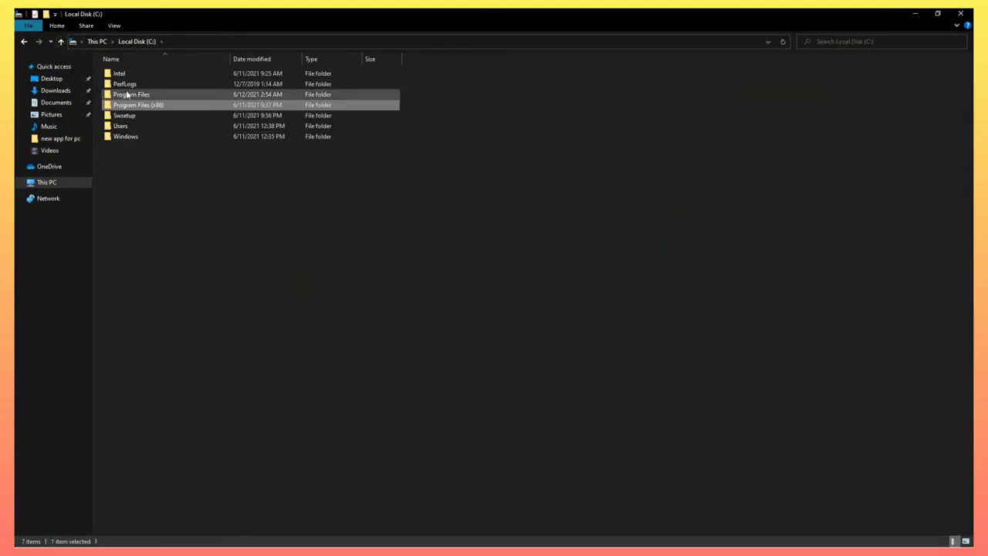
double_click(121, 92)
double_click(121, 145)
click(150, 75)
double_click(151, 75)
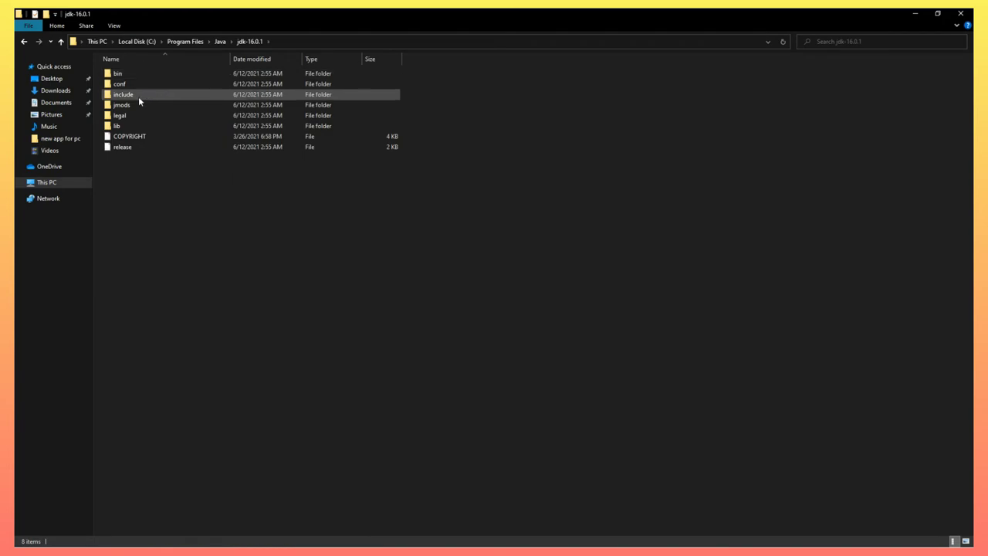
double_click(132, 72)
click(303, 40)
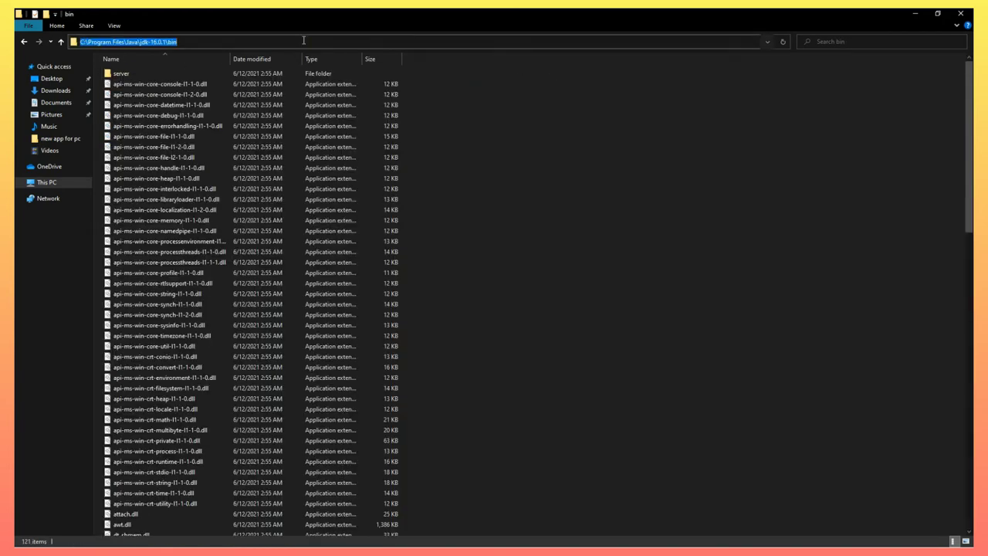
click(915, 13)
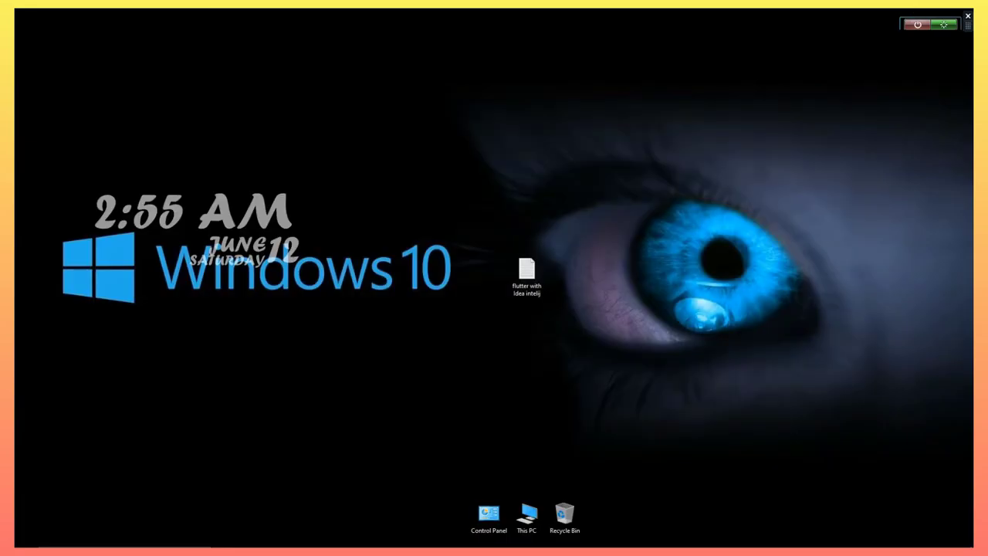
Add note lines "copy the bin folder path", "and past in variable path" and "follow me" in Notepad
click(443, 538)
text(copy the bin)
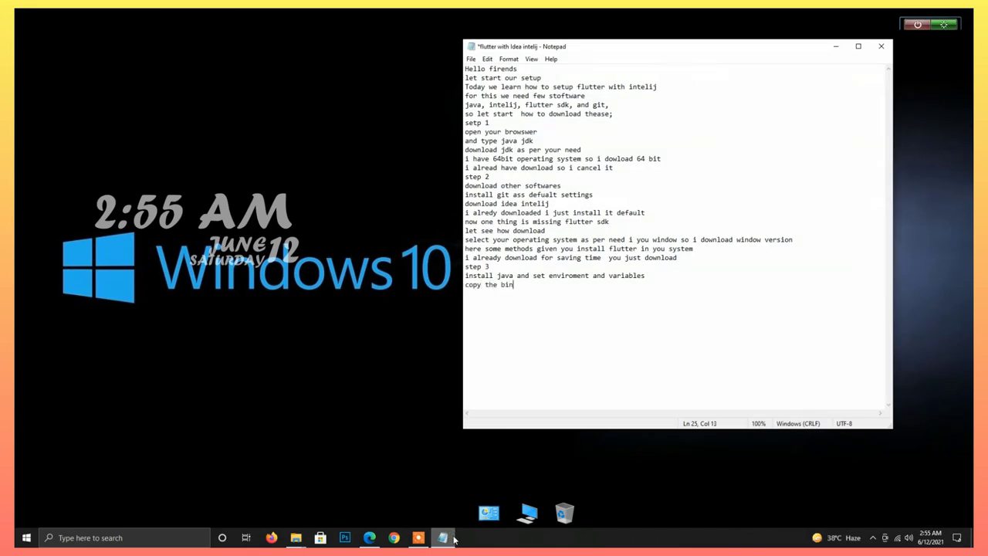
text( folder path)
key(Return)
text(and past in in variable path )
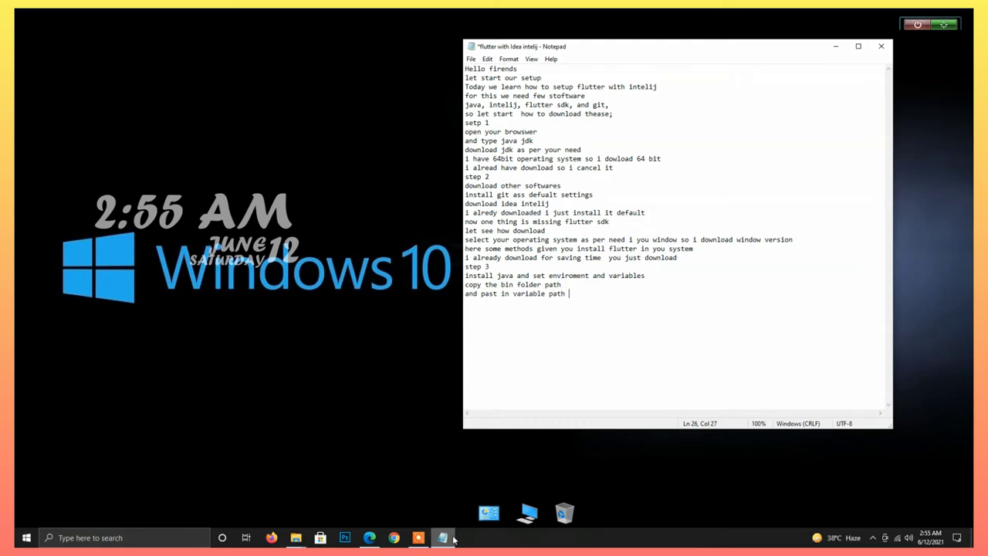
text(lut)
key(BackSpace)
key(BackSpace)
key(BackSpace)
text(ollow me)
key(Return)
Add C:\Program Files\Java\jdk-16.0.1\bin as a new entry in the user Path environment variable
click(21, 539)
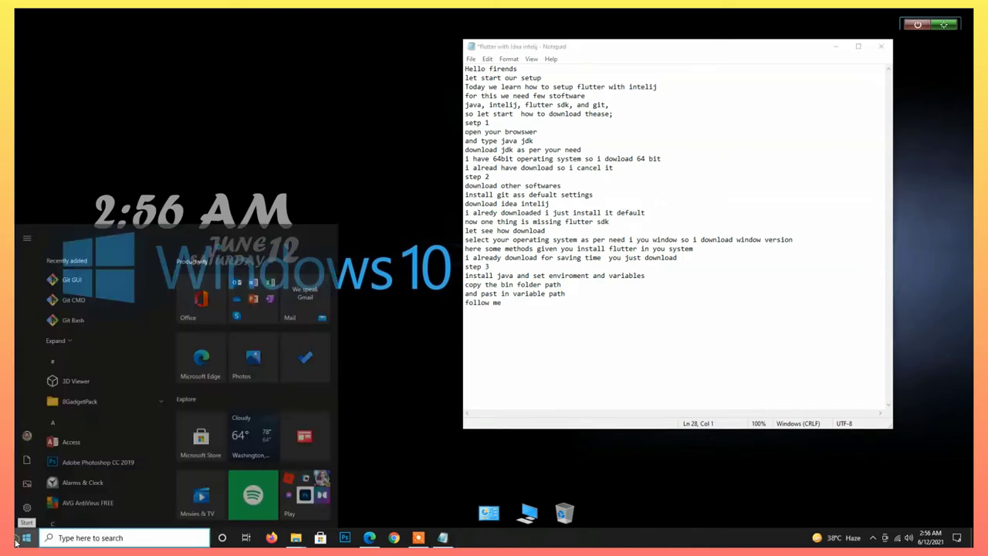
text(env)
click(261, 337)
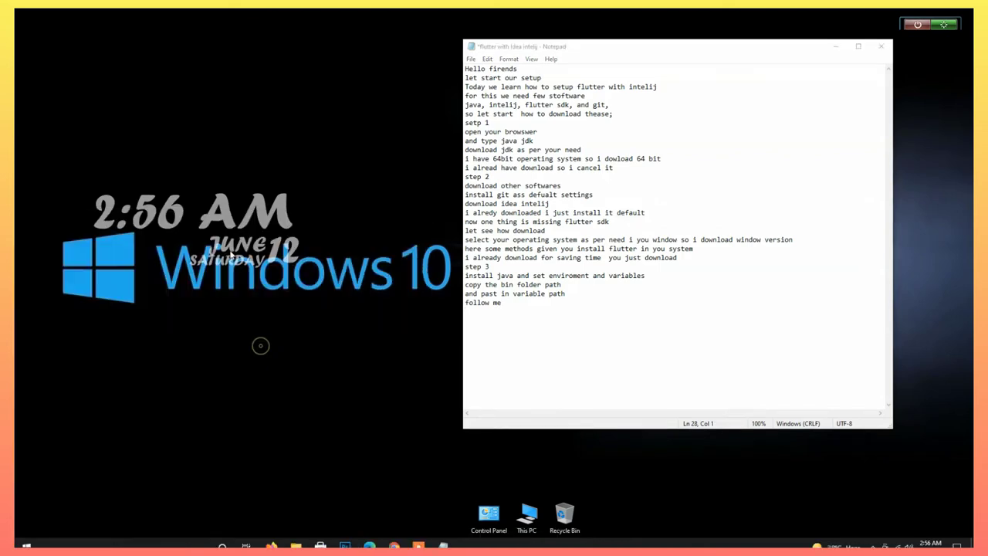
click(216, 231)
click(494, 207)
click(566, 260)
click(596, 182)
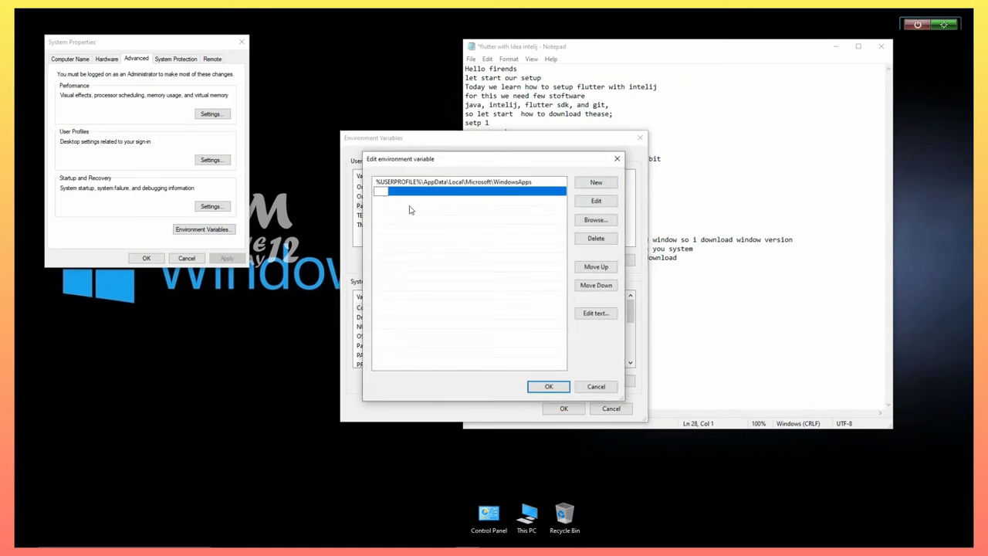
text(C:\Program Files\Git\cmd)
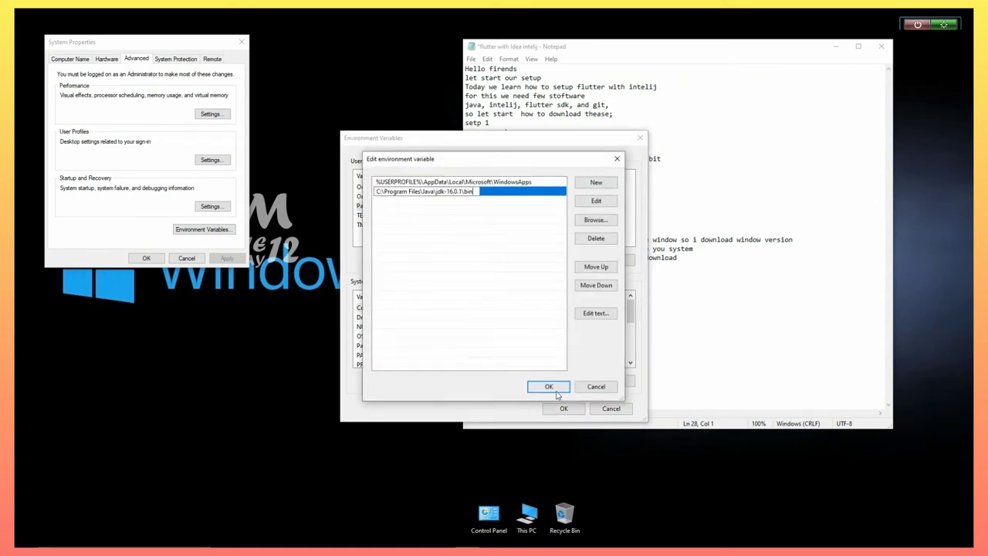
click(549, 387)
Add C:\Program Files\Java\jdk-16.0.1\bin to the system Path variable, save the environment variables and close System Properties
click(468, 347)
click(557, 380)
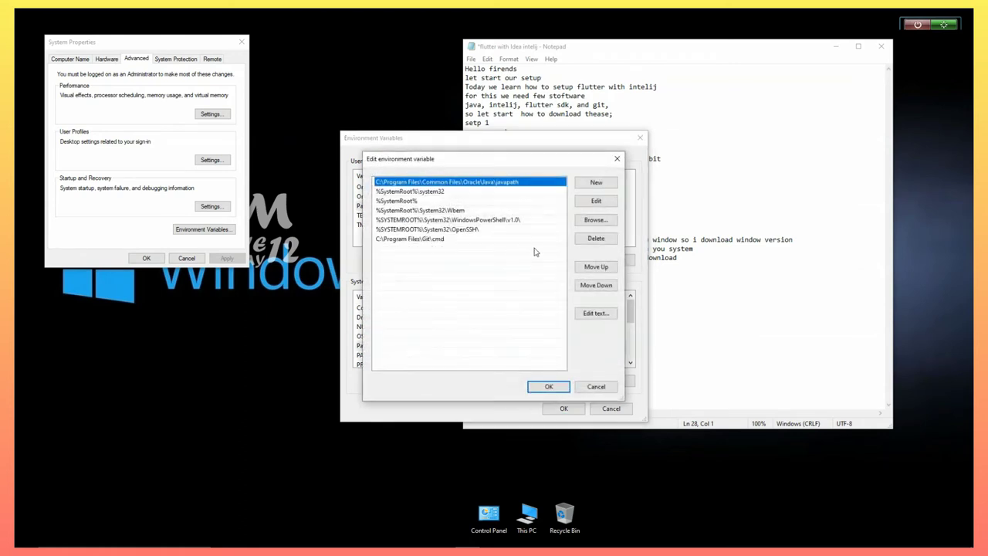
click(599, 186)
key(ctrl+v)
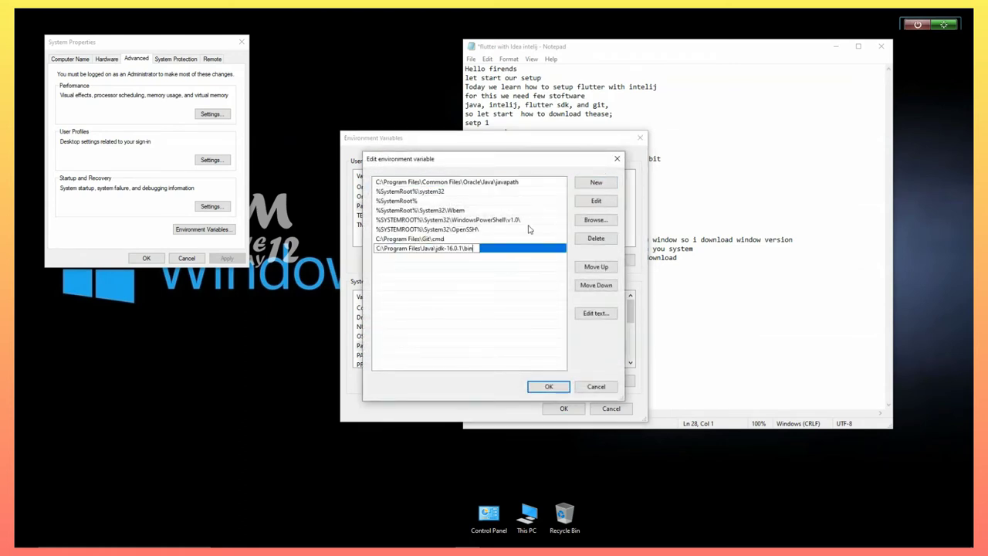
click(549, 387)
click(564, 409)
click(187, 261)
Add note lines "now confrom our java instailled or not" and "open cmd and type java or javac"
text(now fo)
key(BackSpace)
key(BackSpace)
text(confro)
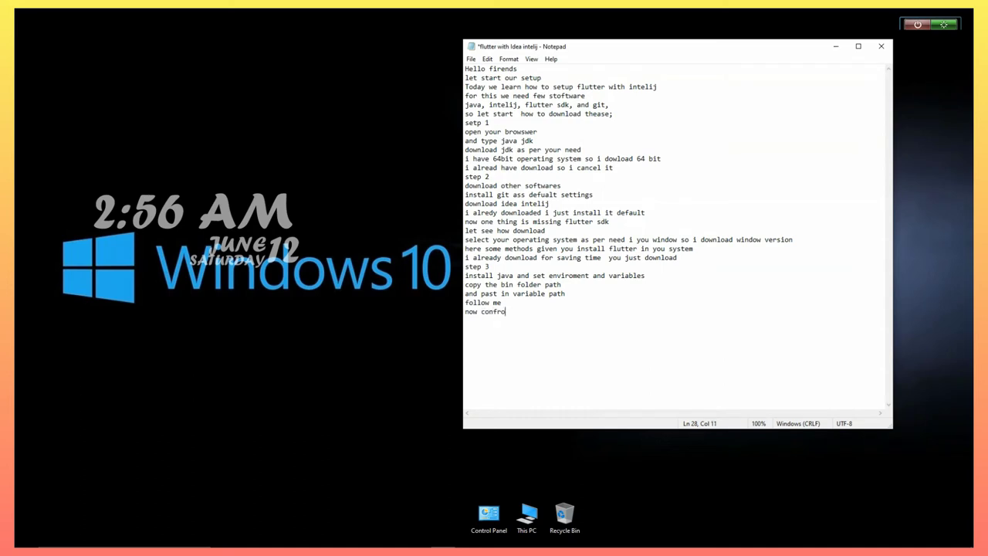
text(m our java in)
text(stallled or n)
text(ot )
text(open cmd and typ)
text(e java or javac)
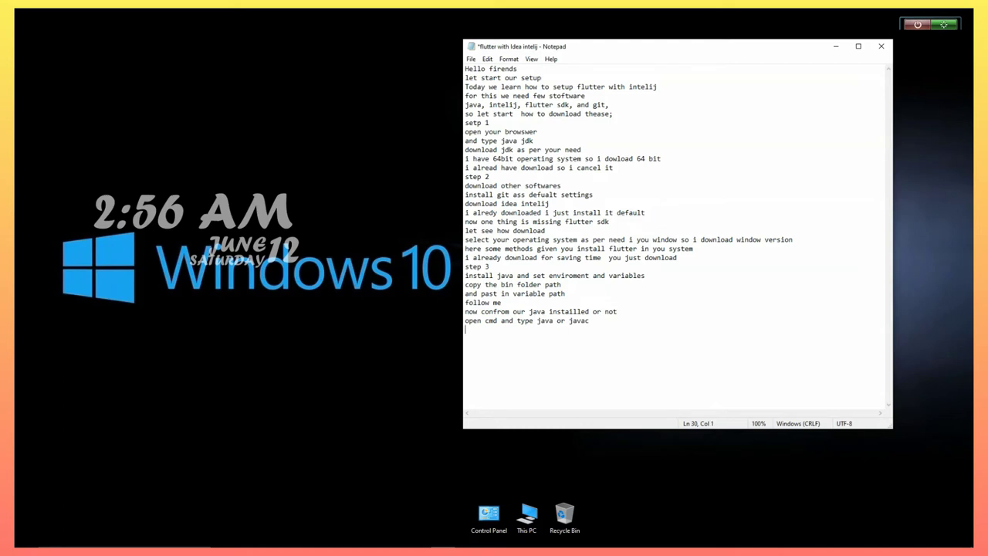
Run javac in a Command Prompt to check the Java installation, and close the window
key(super+r)
text(cmd)
key(Return)
text(jav)
key(Return)
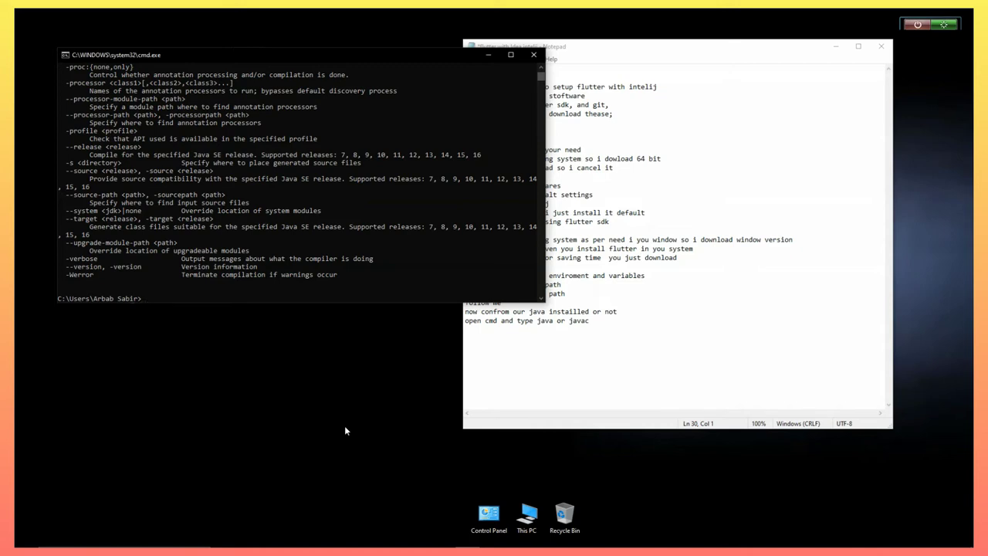
click(532, 55)
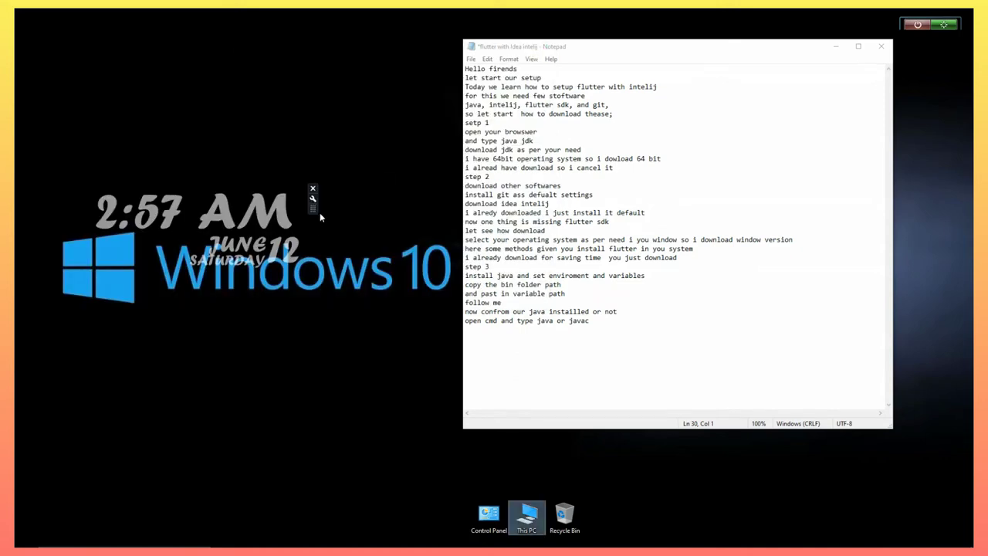
Move the desktop clock gadget up so it sits clear above the Windows 10 logo
drag(314, 203, 299, 174)
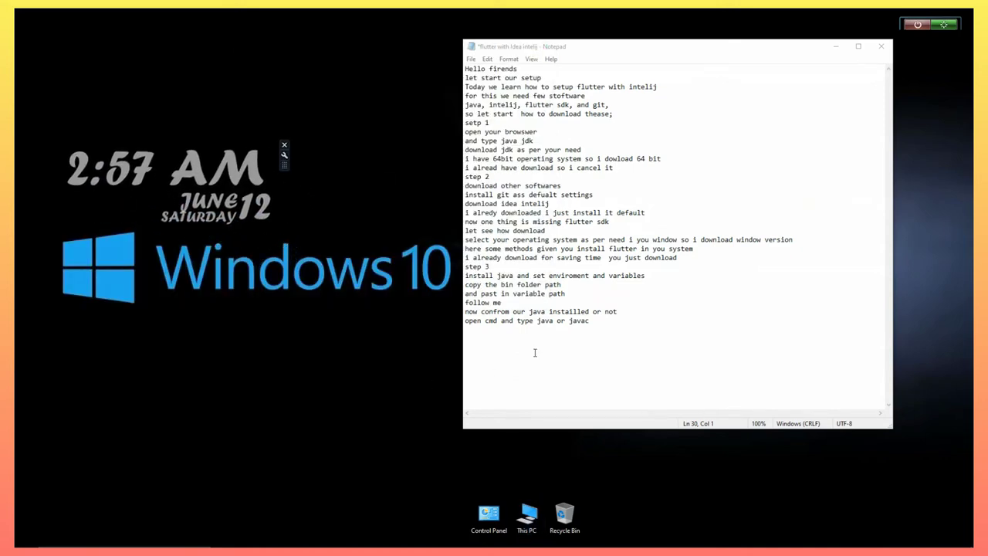
Open the Downloads folder inside the user's profile folder under C:\Users
double_click(528, 516)
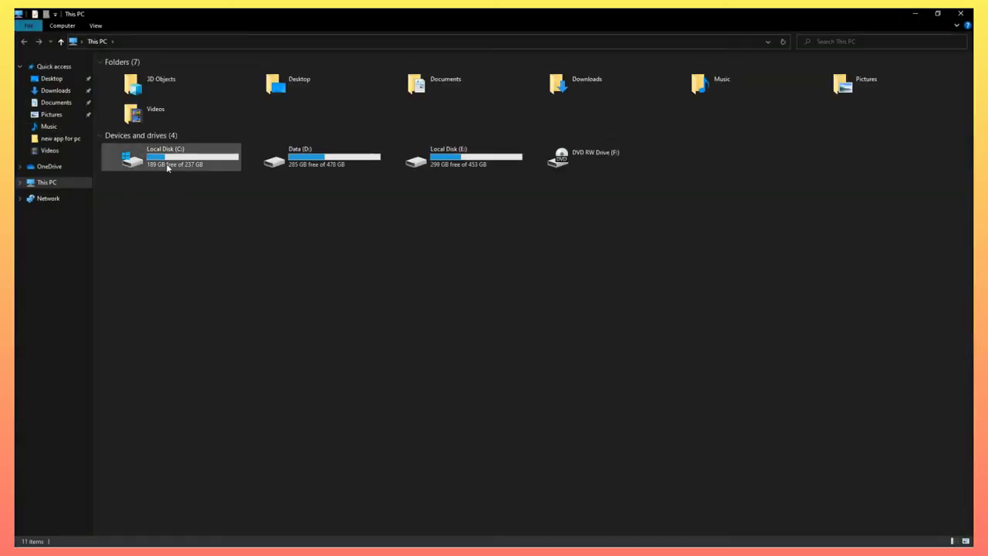
click(65, 92)
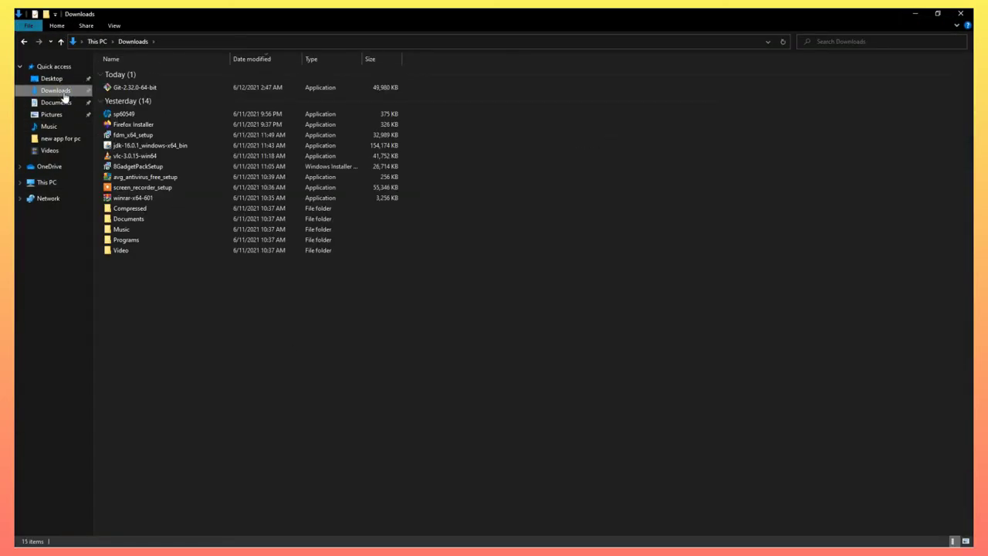
click(21, 183)
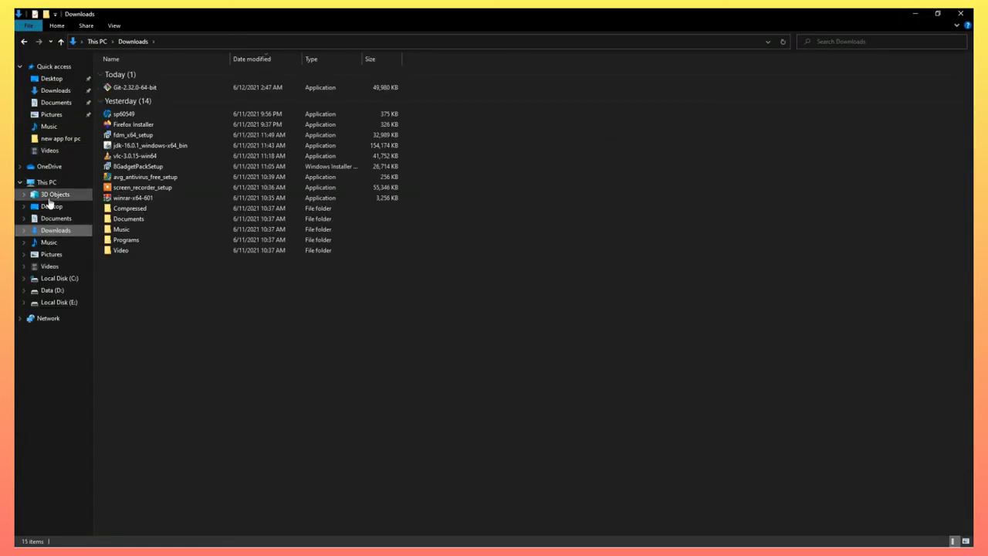
double_click(39, 182)
double_click(197, 164)
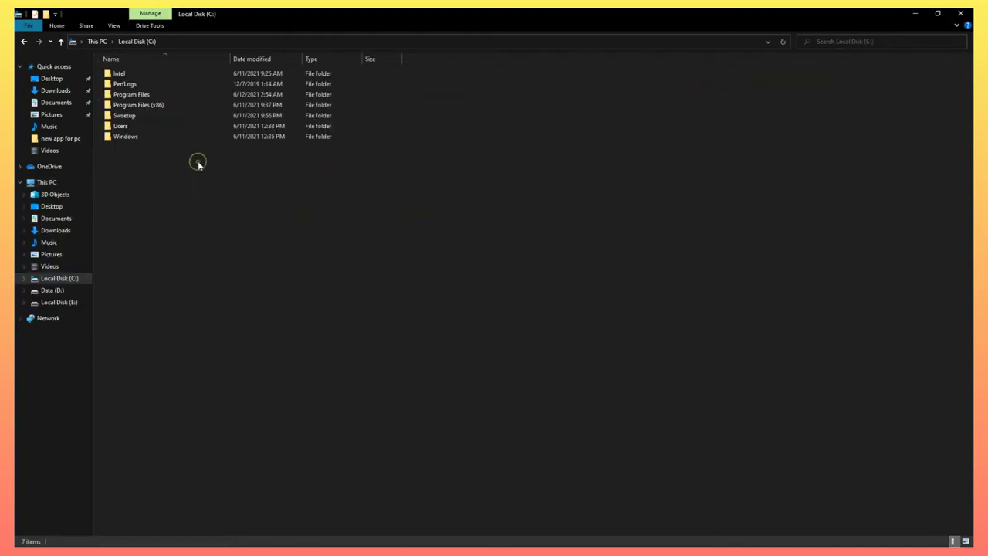
double_click(139, 128)
double_click(134, 85)
click(520, 296)
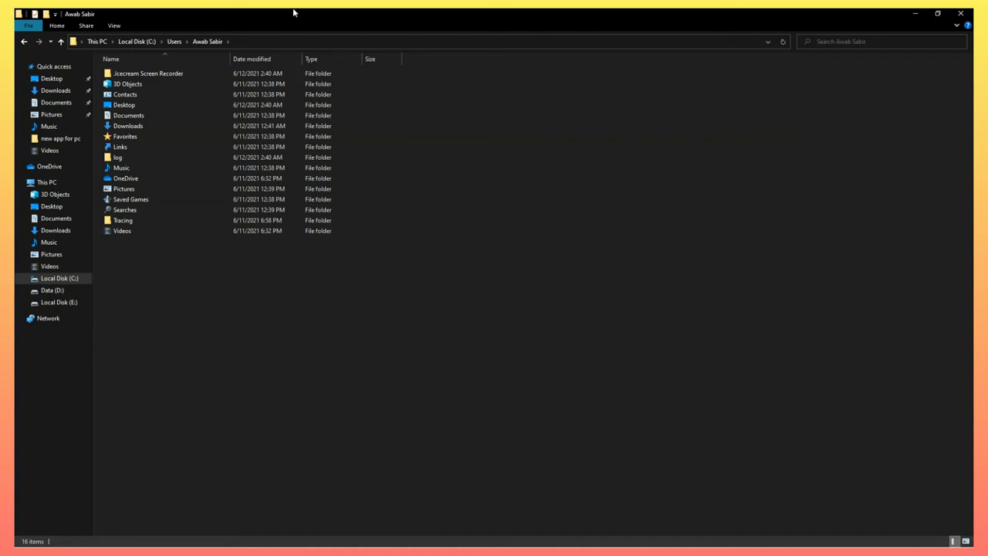
double_click(152, 127)
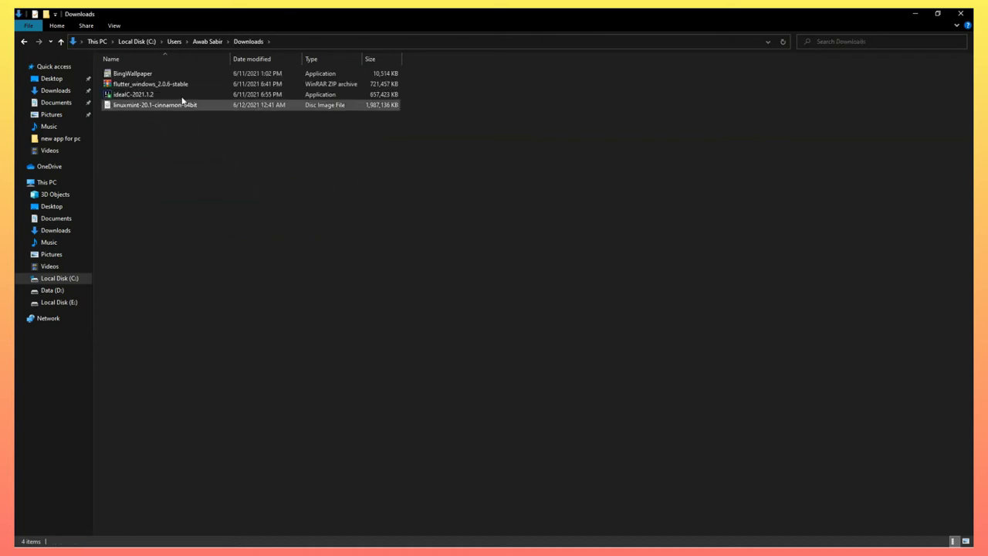
Install IntelliJ IDEA Community Edition from ideaIC-2021.1.2 with the default destination and JetBrains shortcut folder, and finish the setup without running it
right_click(135, 99)
click(130, 104)
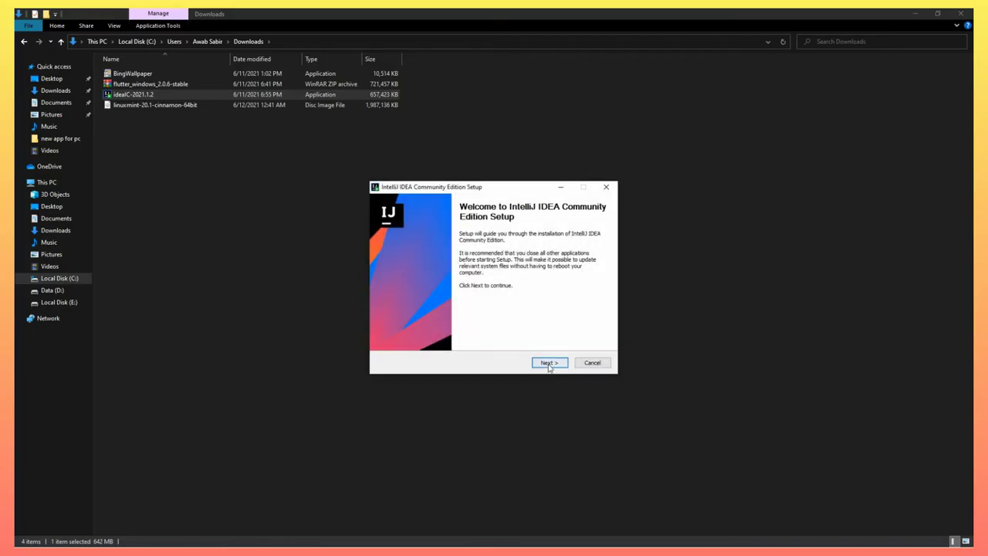
click(547, 362)
click(550, 363)
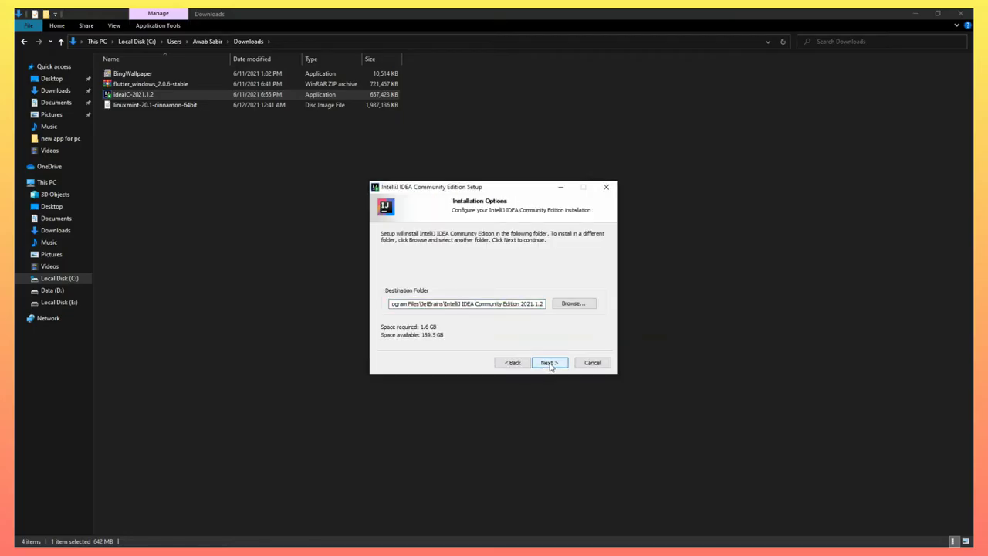
click(549, 363)
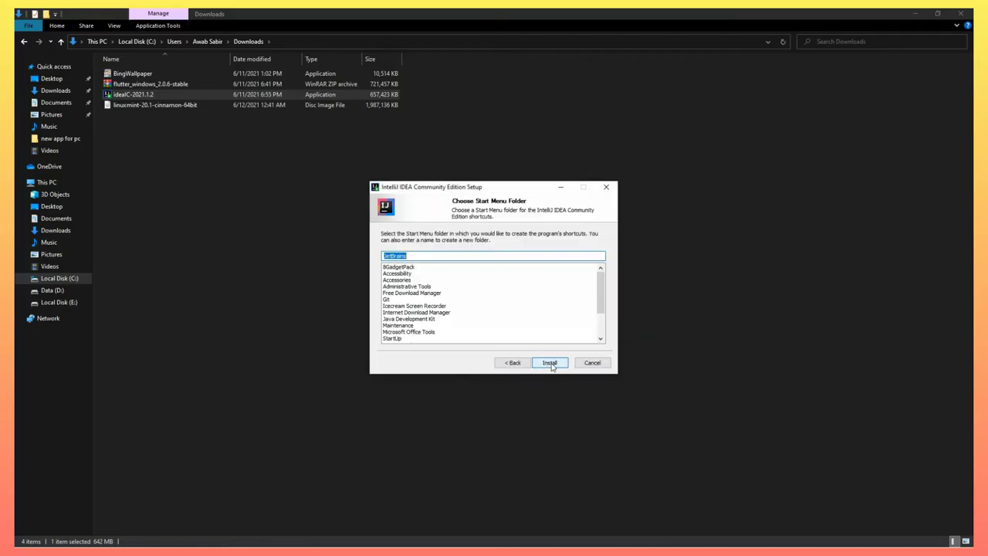
click(549, 363)
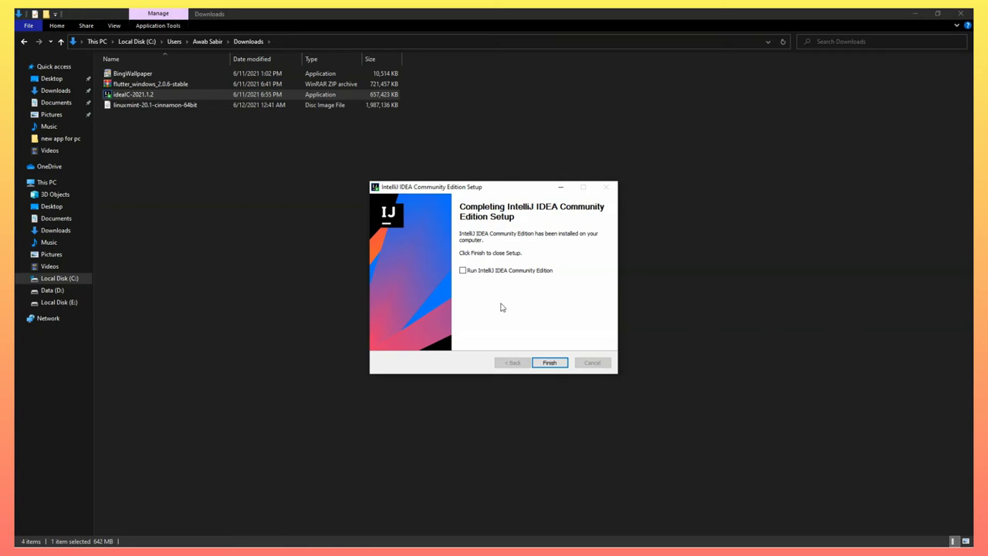
click(540, 362)
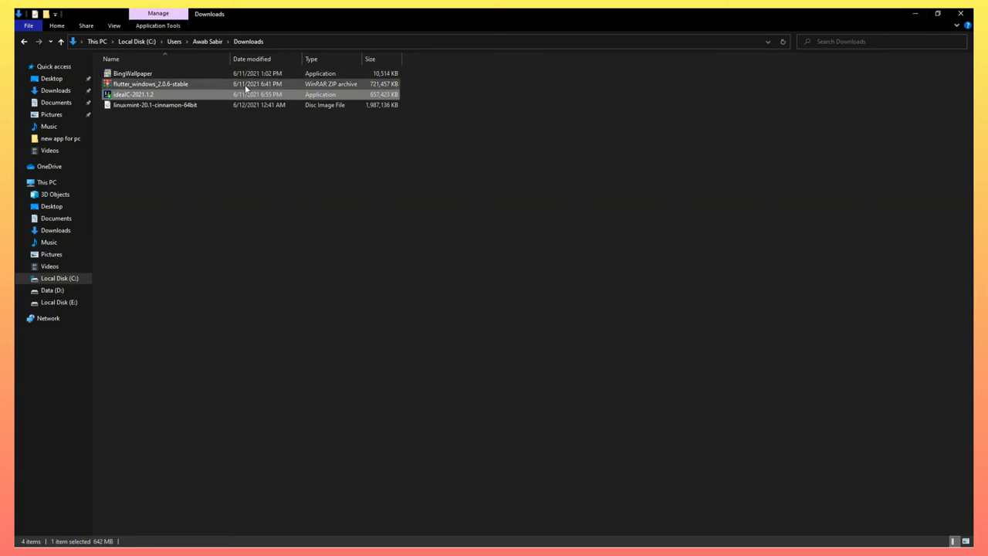
click(148, 83)
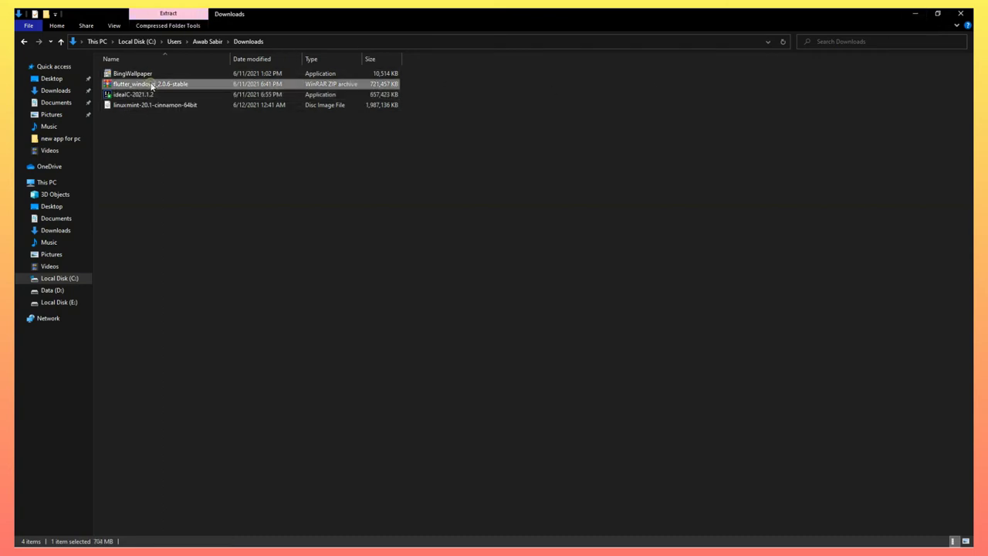
right_click(151, 83)
click(445, 267)
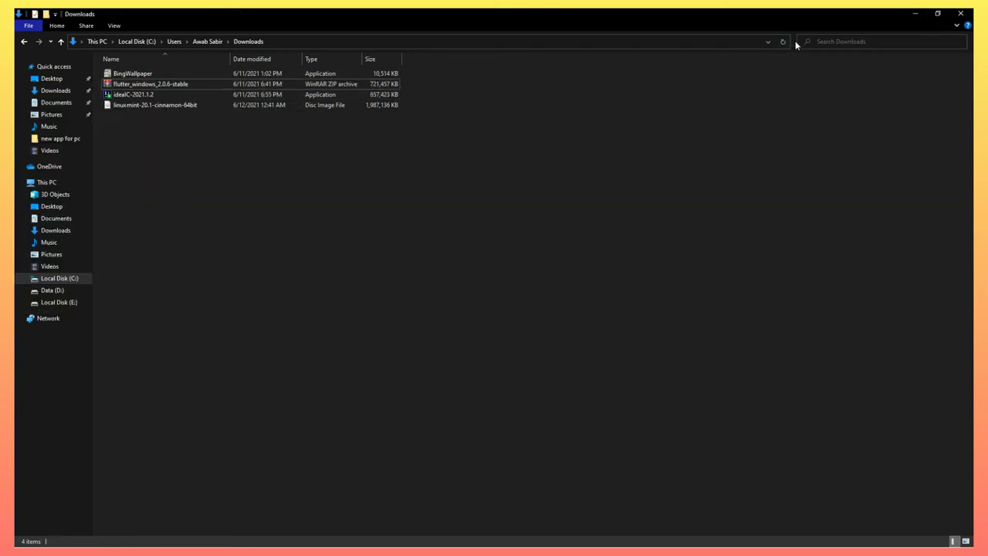
Add the note lines "extract flutter zip" and "and create src folder and paste it", and minimize Notepad
click(914, 14)
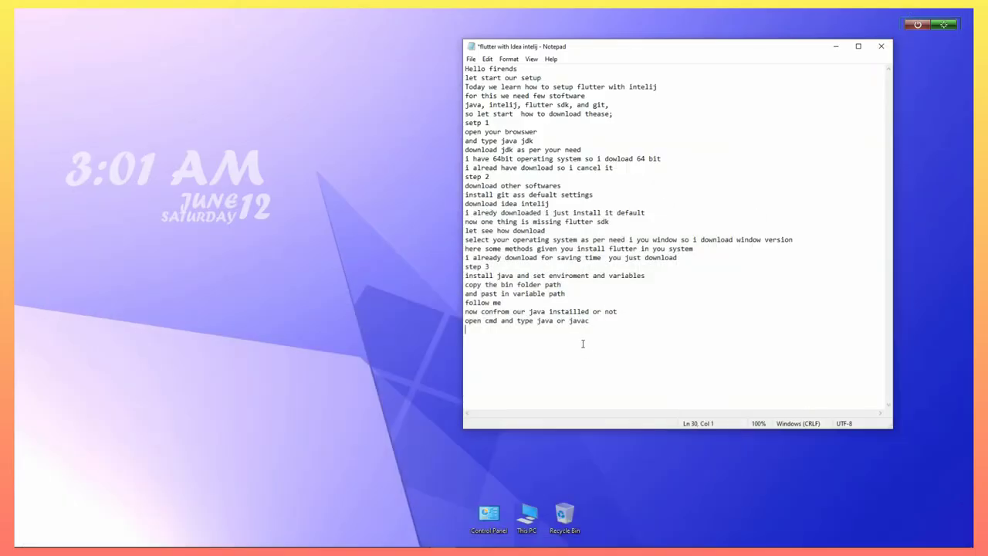
text(t flutter zip )
text( and cr)
text(eate src folder)
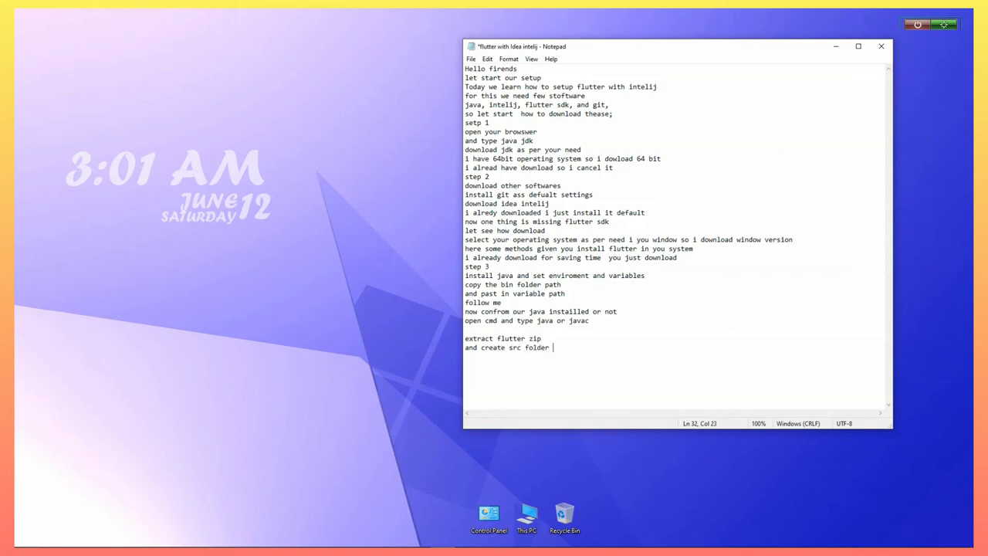
text( and paste it)
click(835, 47)
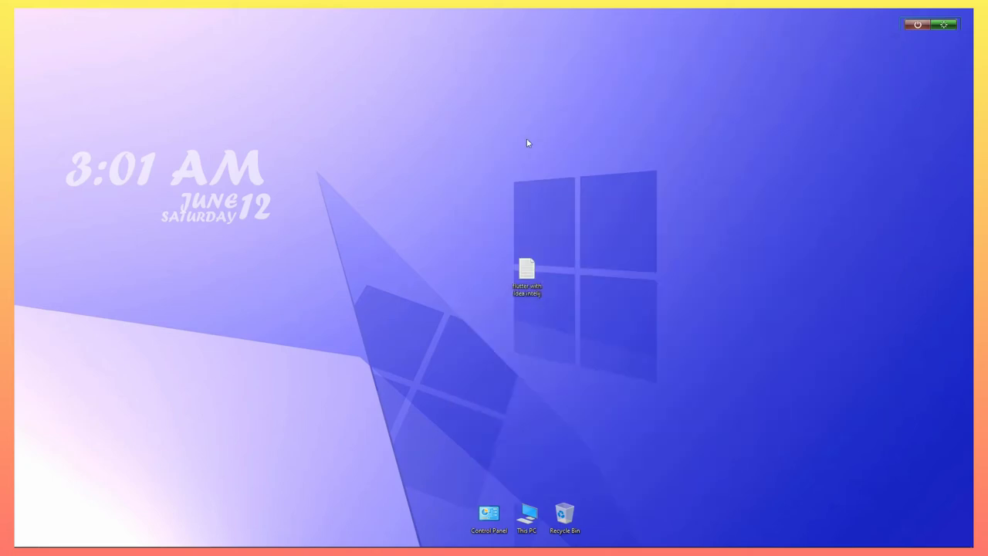
Extract the flutter_windows_2.0.6-stable archive in the profile's Downloads folder into a subfolder of the same name
mouse_move(296, 537)
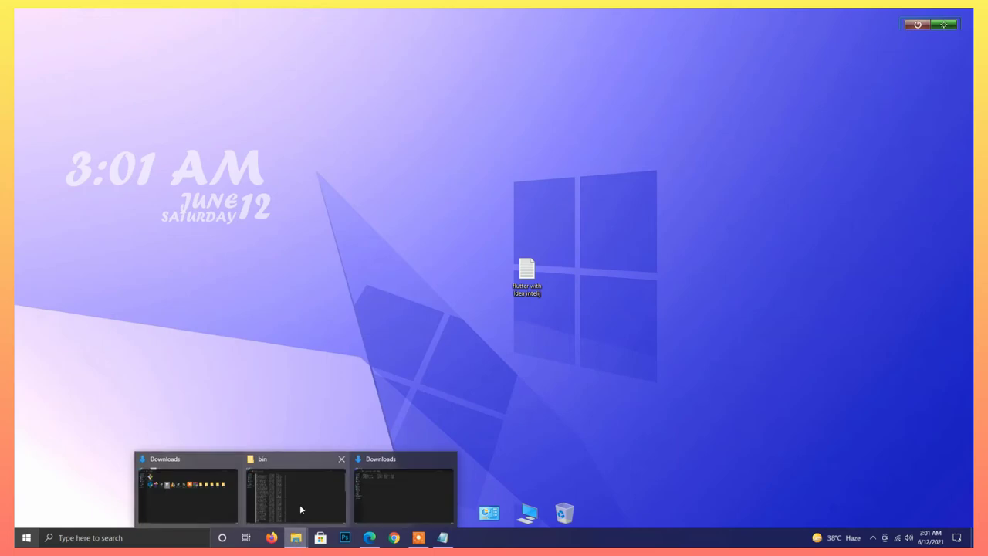
click(381, 501)
click(152, 86)
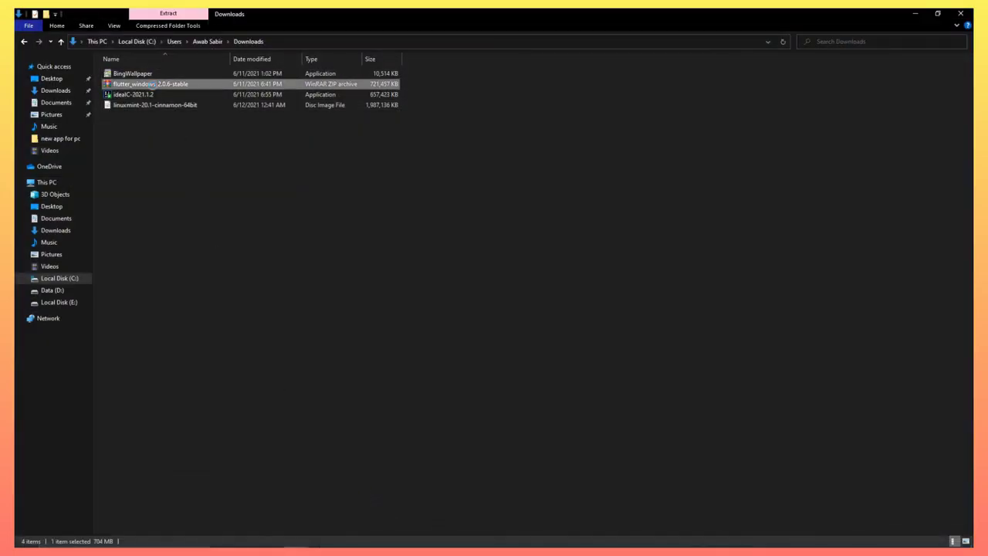
right_click(155, 85)
click(77, 146)
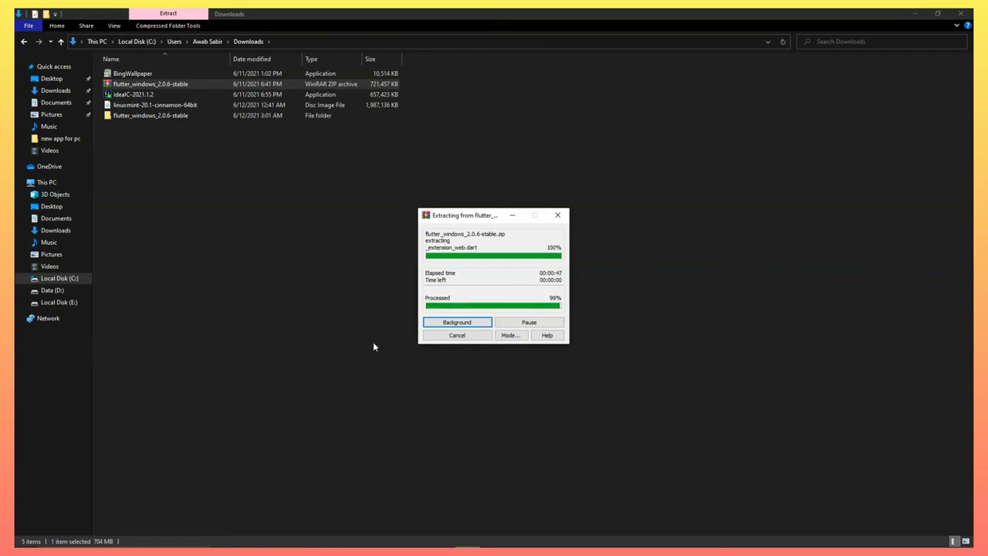
Open the extracted flutter_windows_2.0.6-stable folder and place its flutter folder on the clipboard
double_click(137, 116)
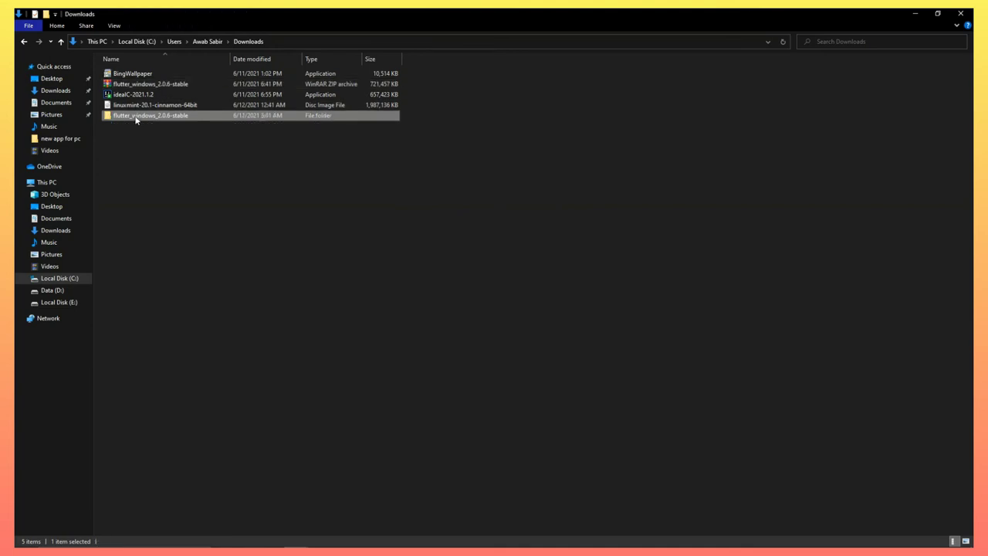
right_click(120, 74)
click(90, 287)
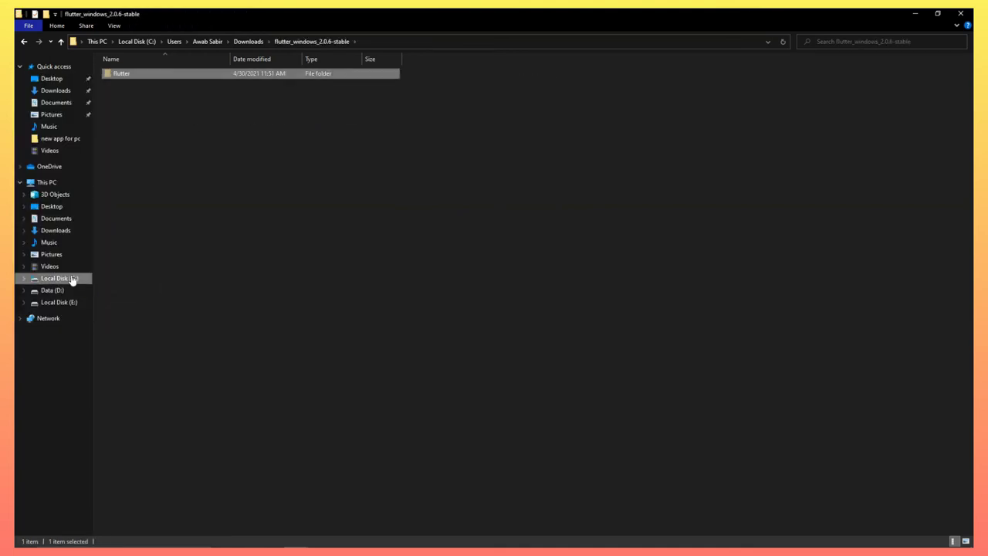
Create a new folder named src at the root of Local Disk (C:)
click(69, 279)
right_click(108, 232)
mouse_move(185, 359)
click(228, 360)
text(src)
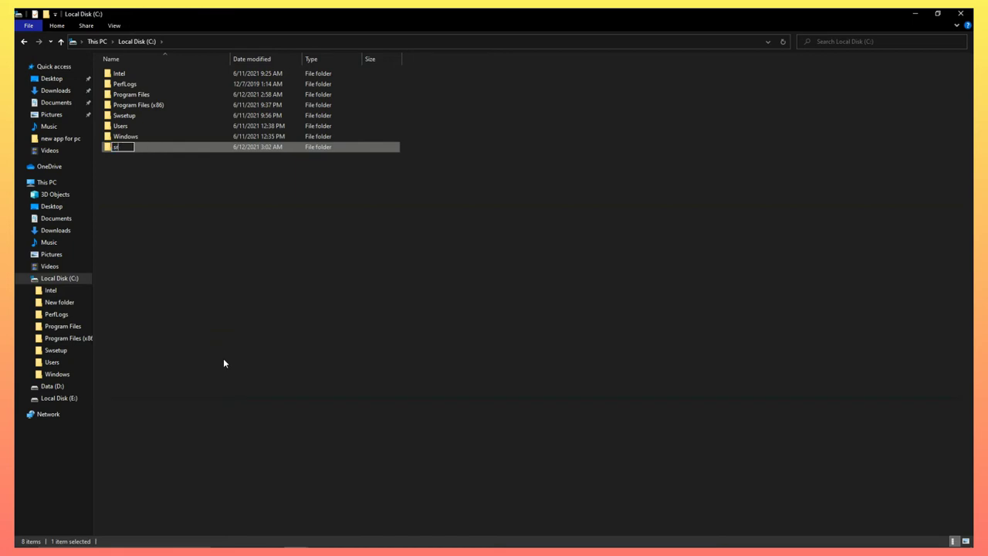
key(Return)
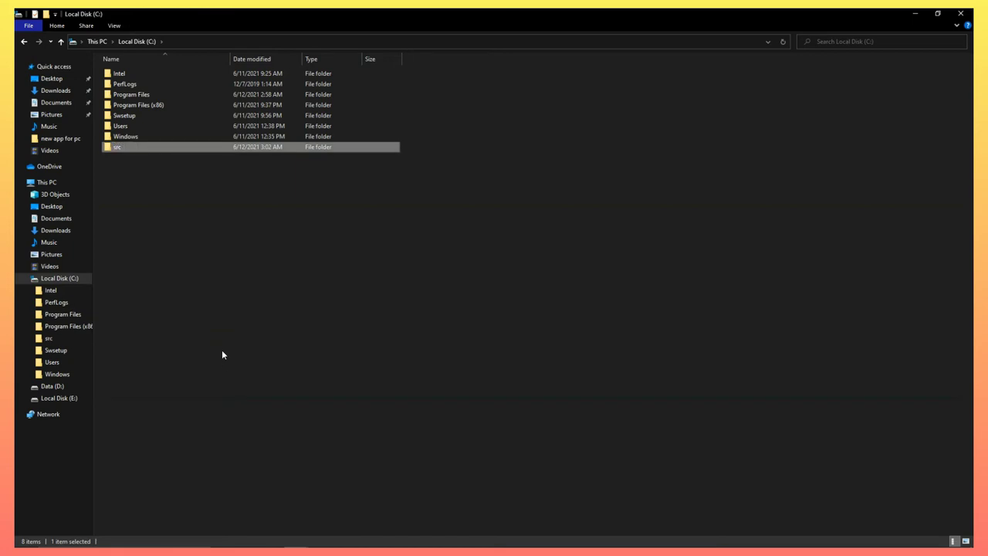
Paste the flutter folder into C:\src and open it
double_click(194, 149)
right_click(203, 184)
click(147, 252)
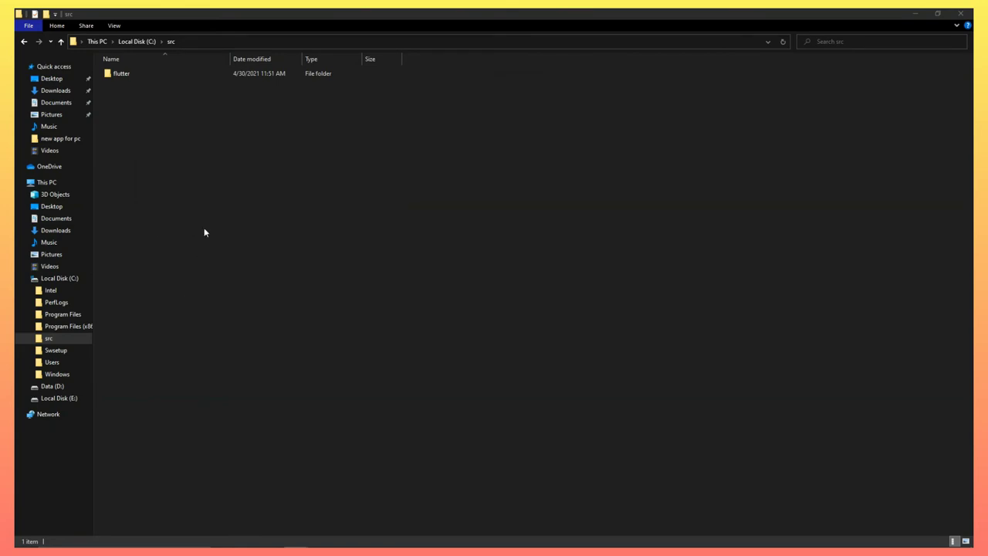
double_click(123, 73)
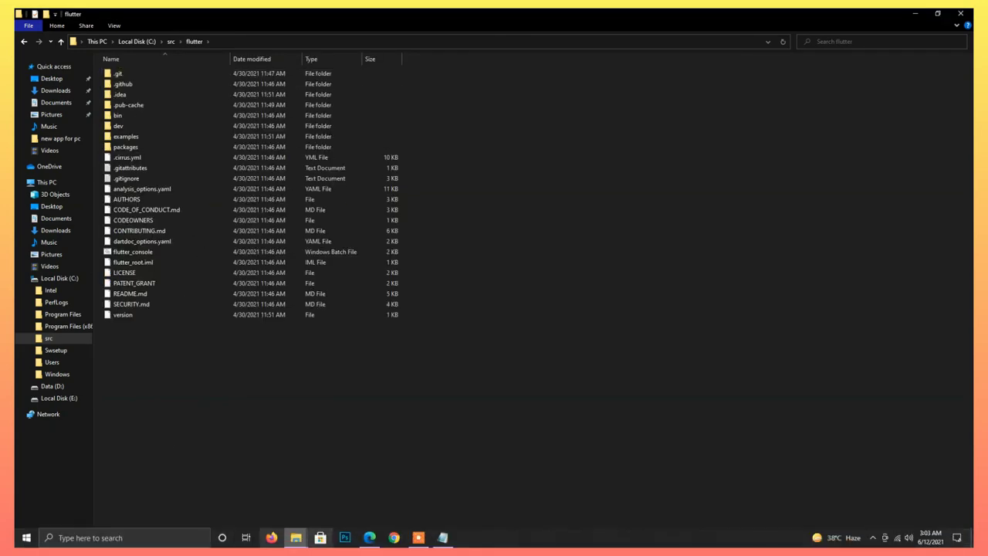
Switch to Edge and examine the path update instructions on the Flutter Windows install page, highlighting flutter\bin
click(369, 538)
scroll(332, 280, up, 3)
click(28, 33)
scroll(373, 225, down, 2)
scroll(373, 225, up, 3)
scroll(373, 225, down, 3)
scroll(346, 218, down, 8)
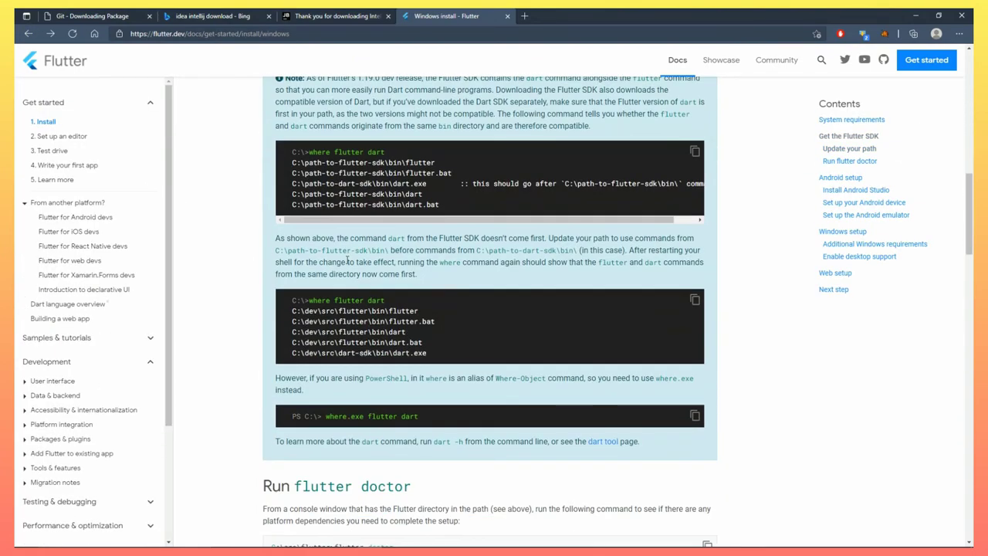
scroll(358, 302, up, 7)
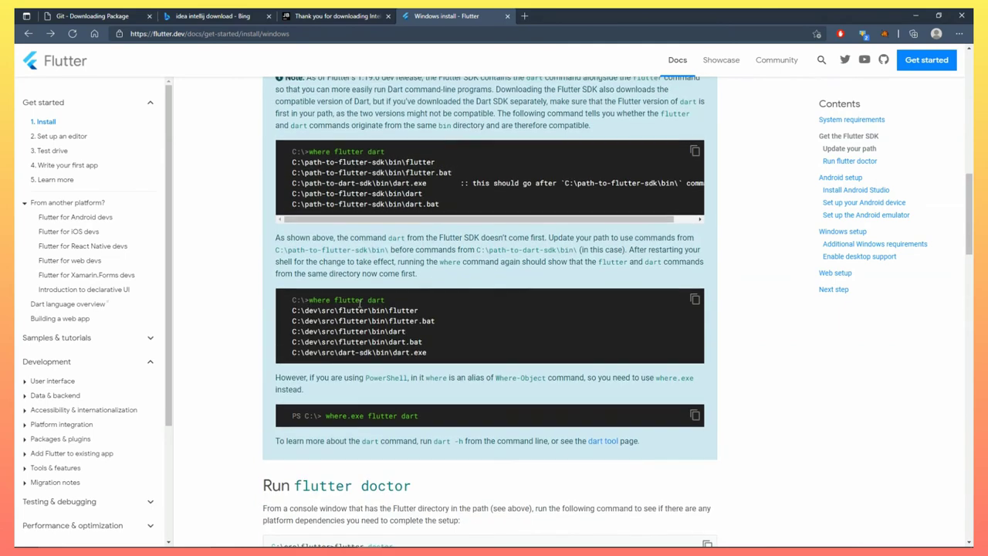
drag(449, 315, 495, 315)
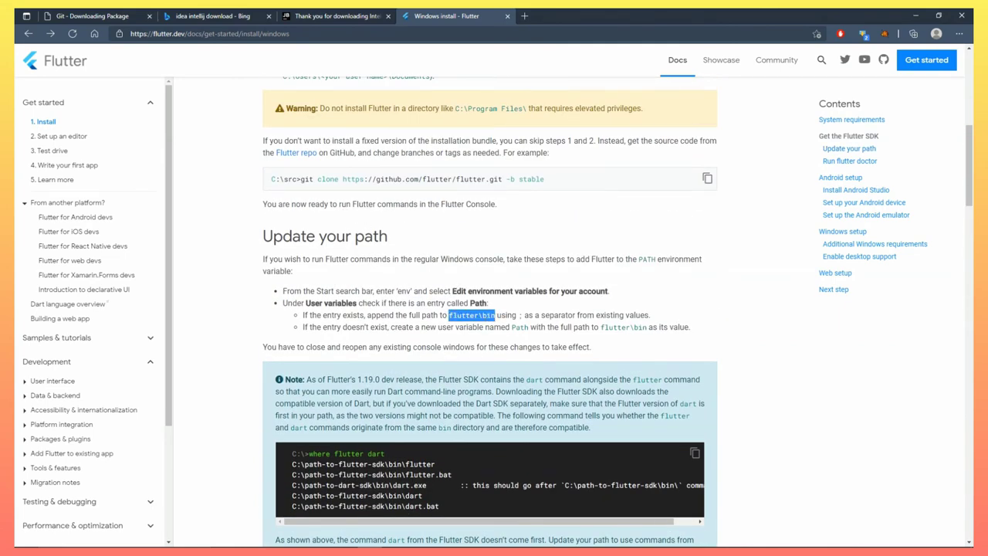
Add the line "copy the bin path and set in enviroment" to the Notepad notes and minimize Notepad
click(443, 542)
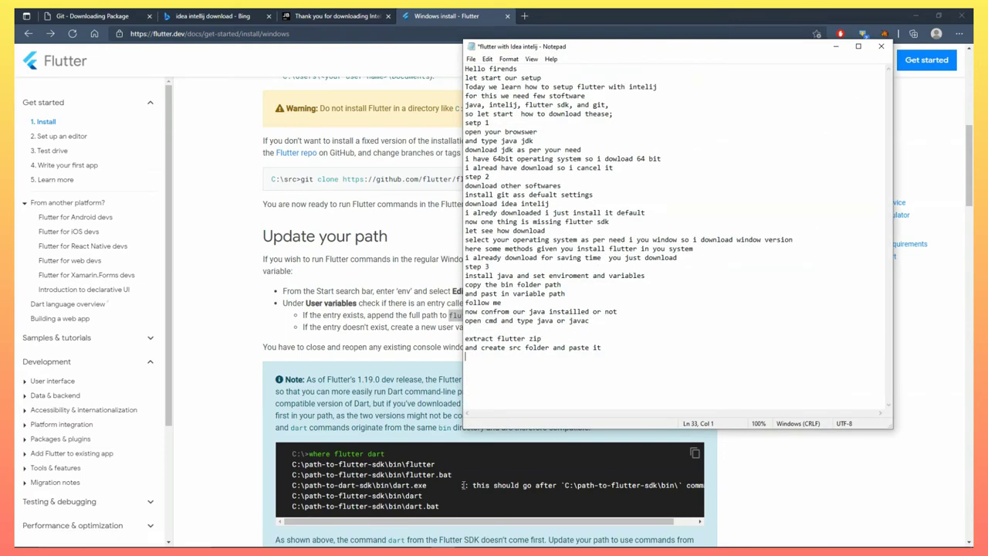
text(copy the bin path and set in enviroment)
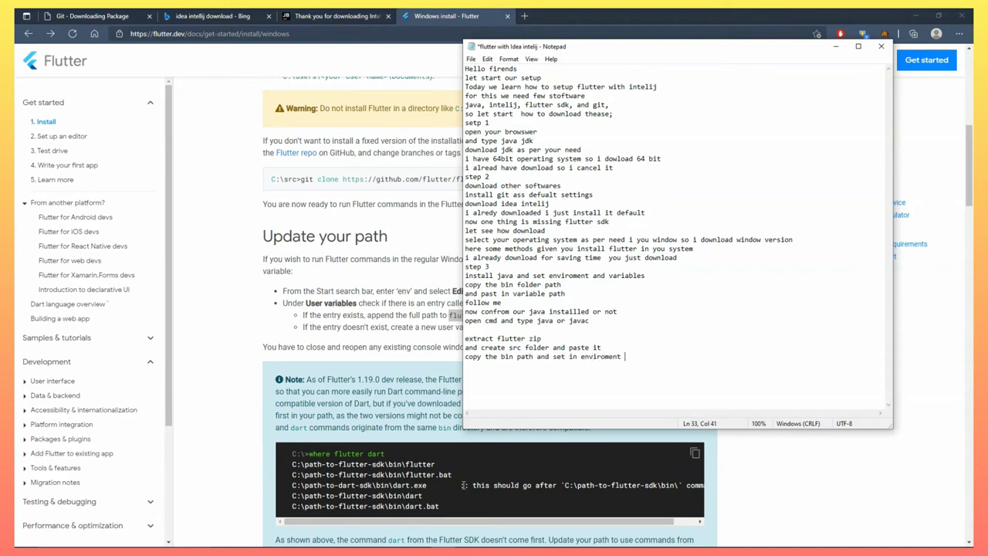
click(837, 47)
Return to the flutter folder, open its bin subfolder and copy the path C:\src\flutter\bin
click(916, 15)
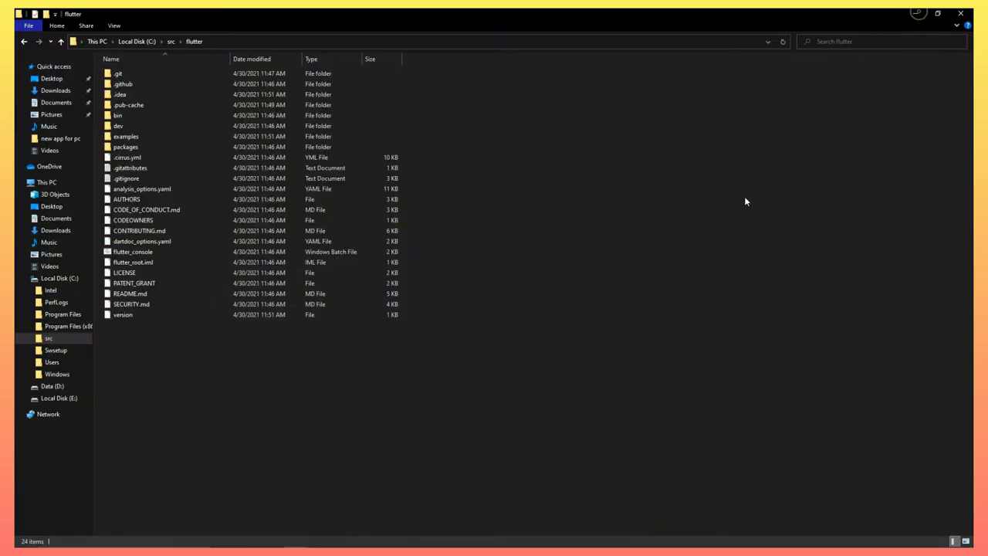
double_click(126, 114)
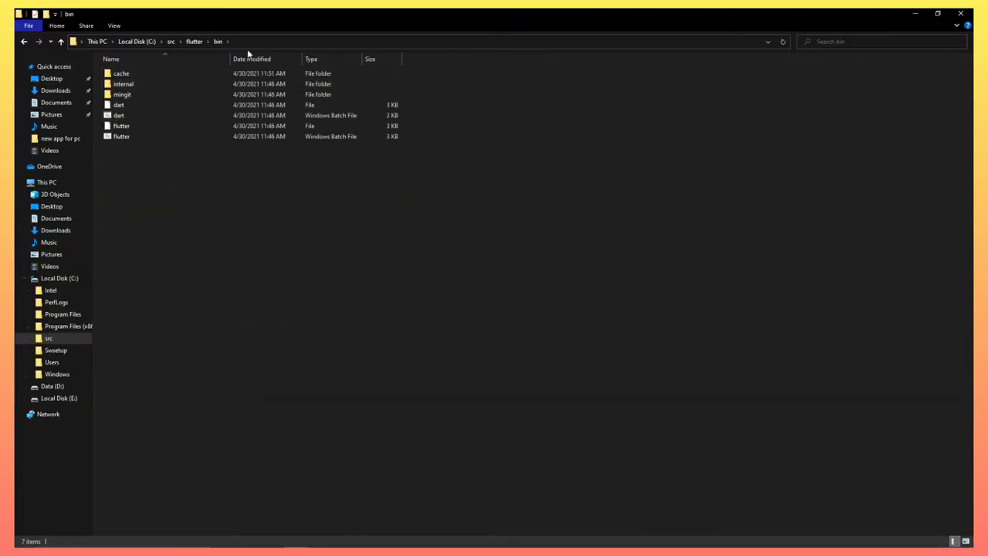
click(260, 41)
key(ctrl+c)
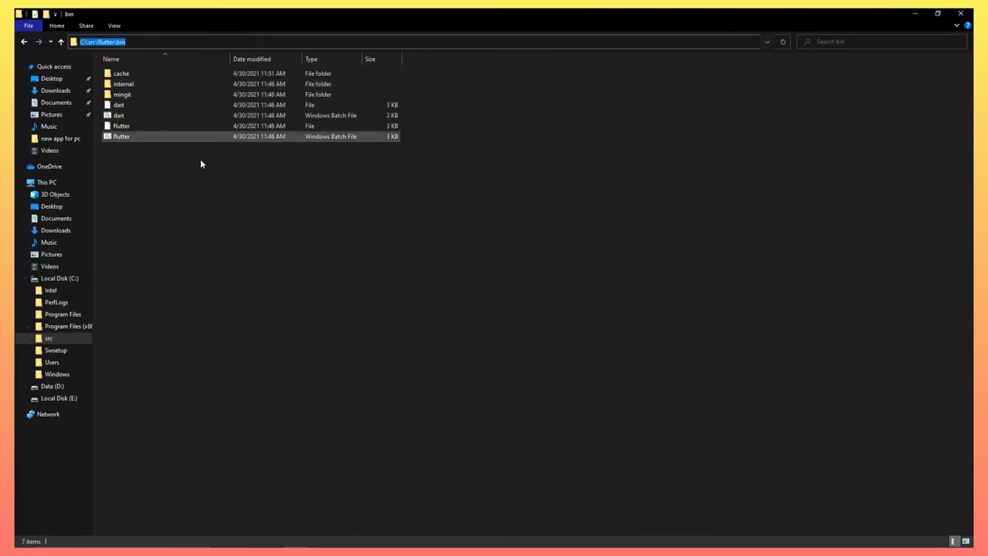
Open the Windows environment variables and add C:\src\flutter\bin as a new entry in the user Path variable
click(26, 537)
text(en)
key(BackSpace)
text(n)
click(308, 339)
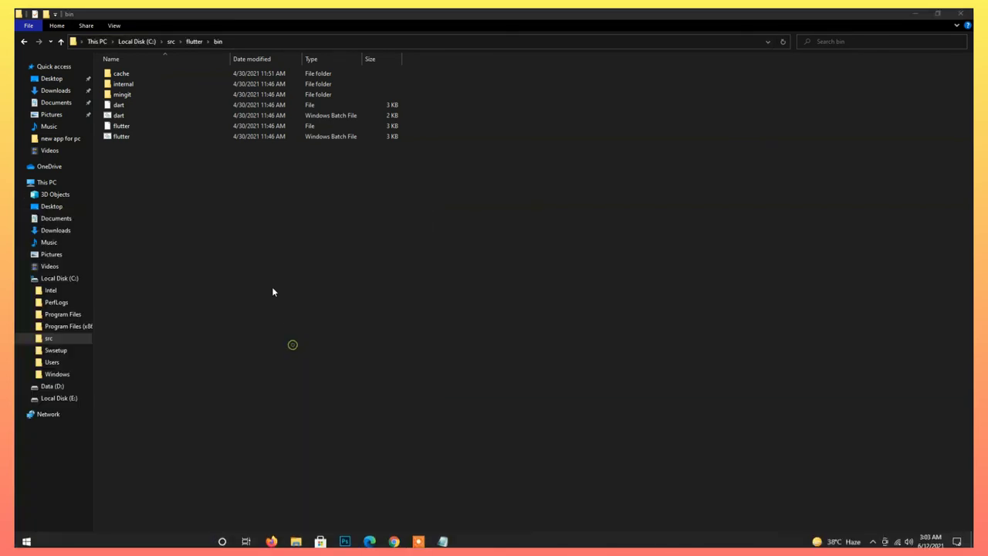
click(271, 285)
click(403, 206)
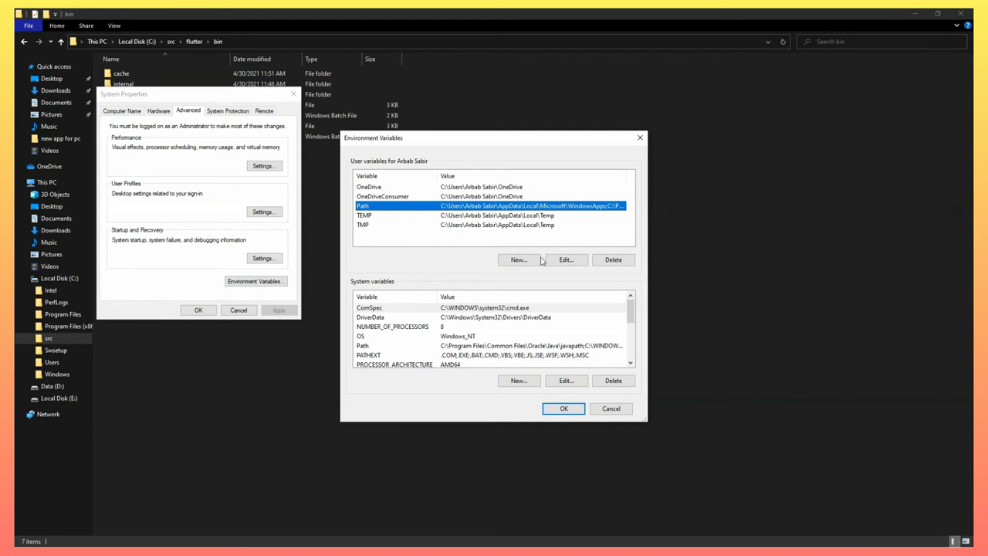
click(566, 259)
click(595, 184)
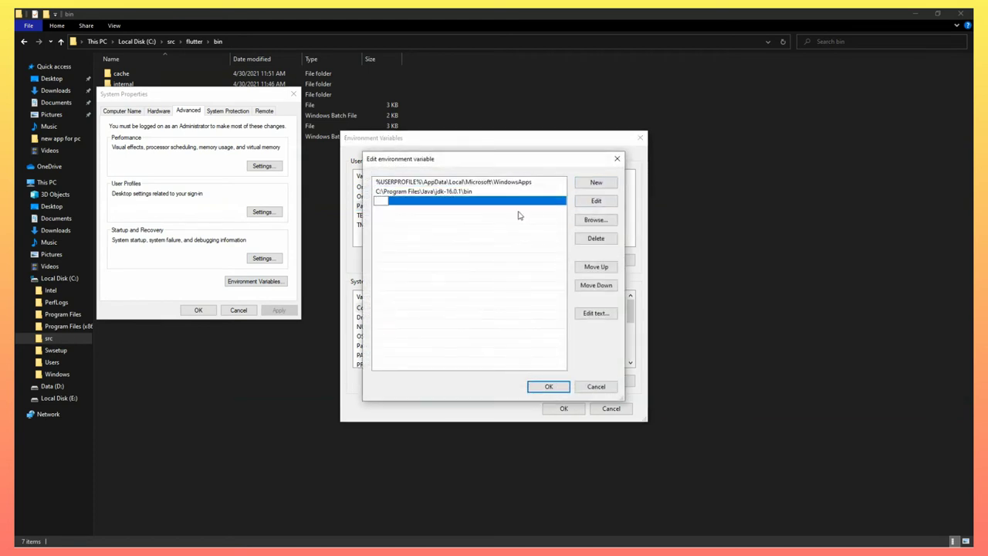
key(ctrl+v)
click(548, 386)
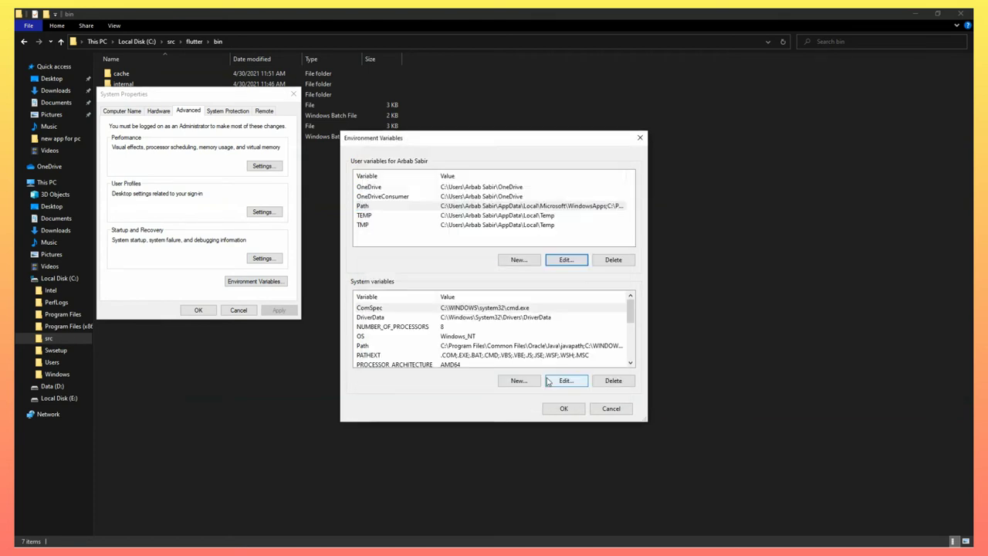
Add C:\src\flutter\bin to the system Path variable and accept all the environment and system property dialogs
click(478, 347)
click(565, 380)
click(596, 184)
key(ctrl+v)
click(552, 387)
click(564, 409)
click(199, 309)
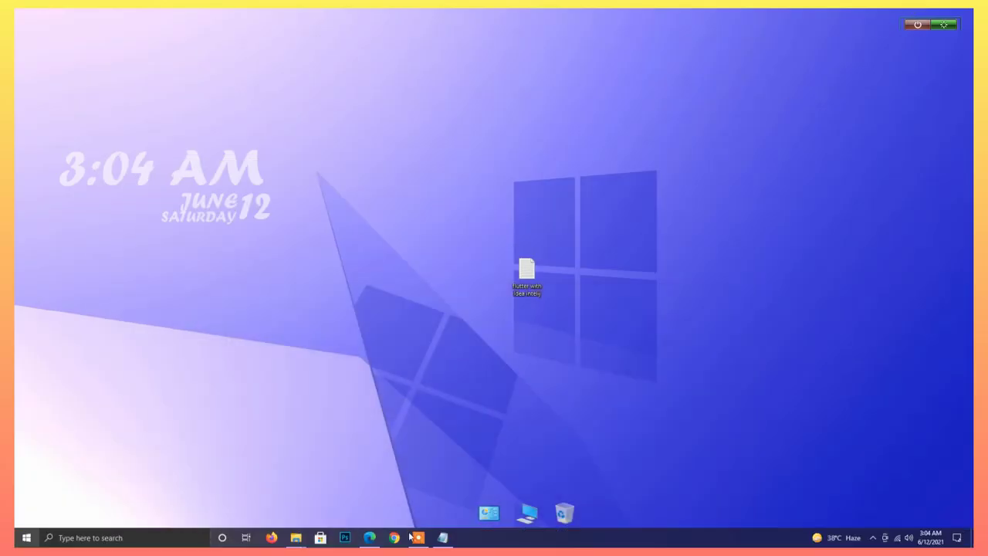
Bring up the Notepad notes and add the lines "now run flutter cmd" and "flutter doctor"
click(442, 537)
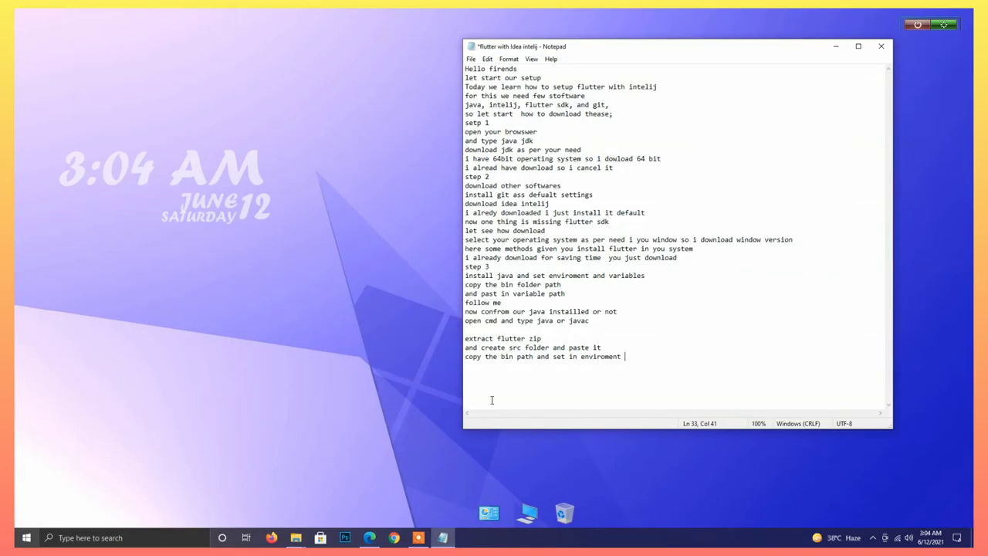
key(Return)
text(now run flutter)
key(Return)
text(flutter doctor)
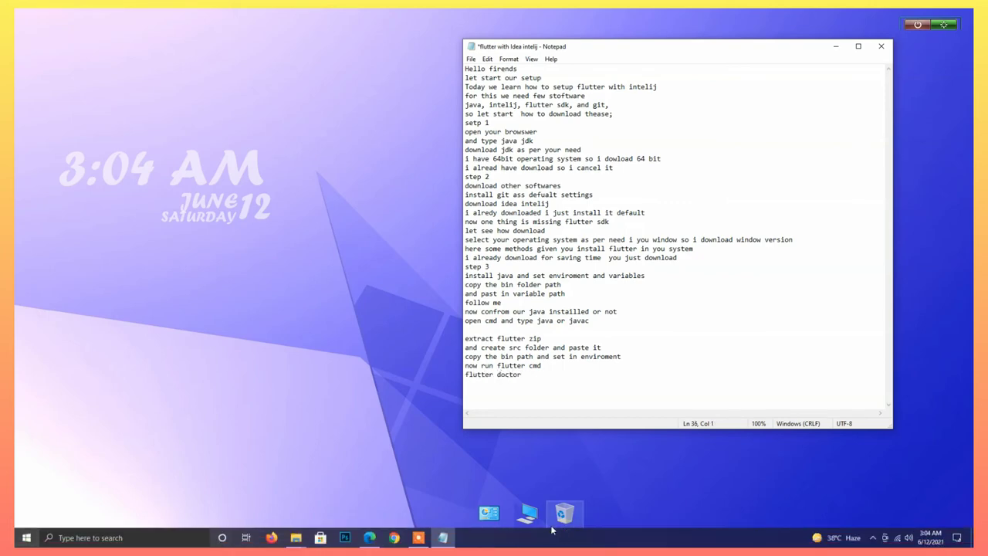
Browse to C:\src\flutter in File Explorer and open a command prompt in that folder
double_click(527, 515)
double_click(183, 158)
double_click(147, 115)
double_click(164, 76)
click(229, 37)
text(cmd)
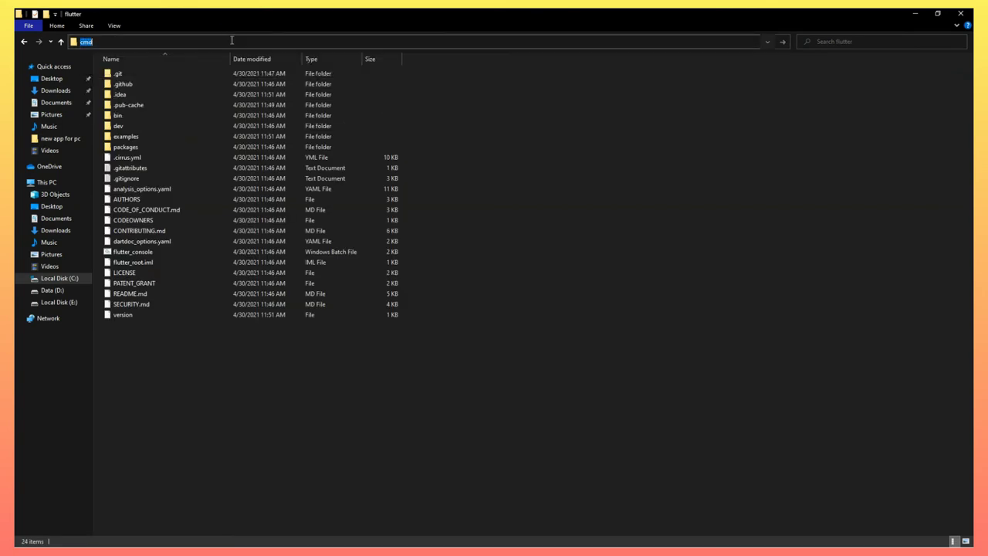
key(Return)
Run flutter doctor, review its summary, and minimize the command prompt and File Explorer windows
text(flutter doctor)
key(Return)
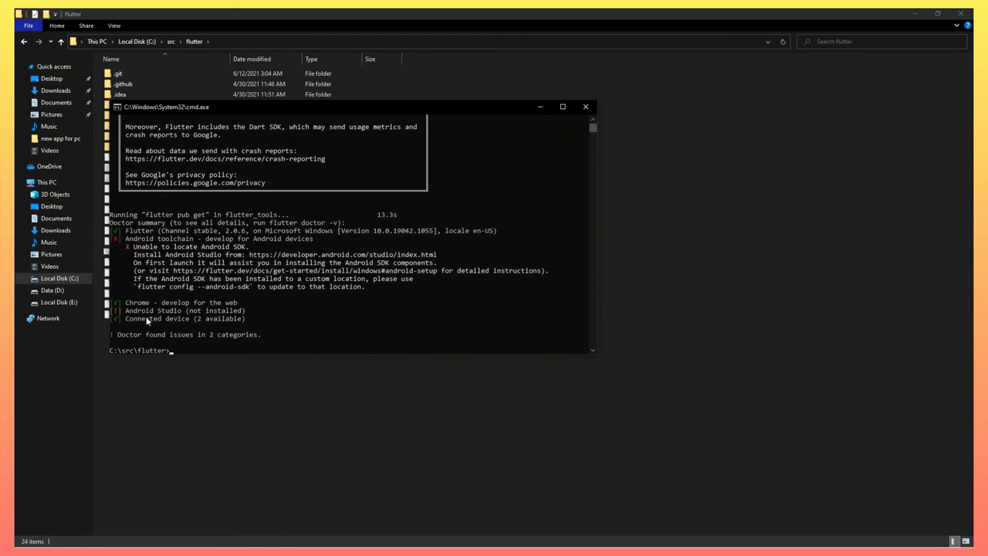
scroll(197, 336, down, 3)
scroll(198, 318, up, 1)
click(538, 107)
click(915, 14)
Add the lines "setp 4" and "now open idea intelij" to the Notepad notes
text(setp 4 now open )
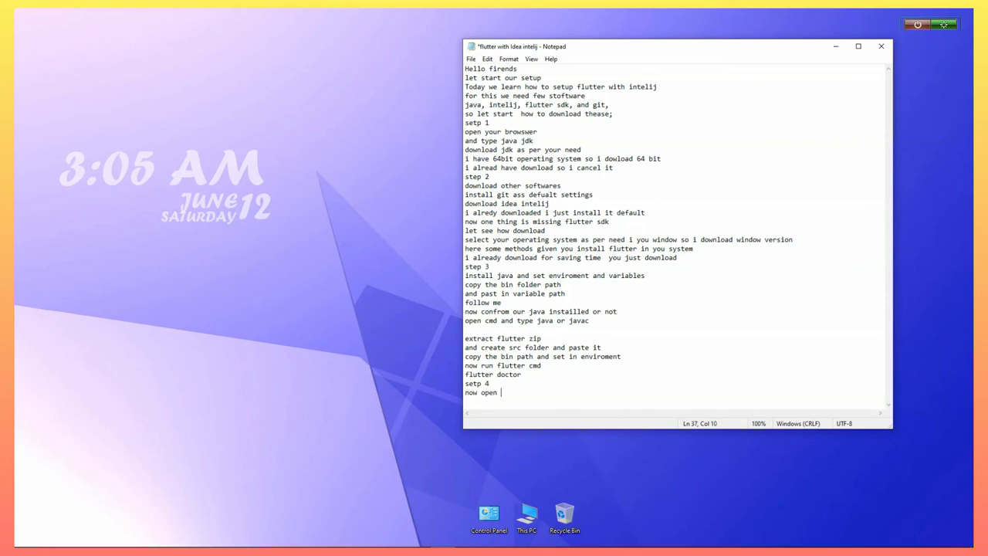
text(idea intelij)
key(Return)
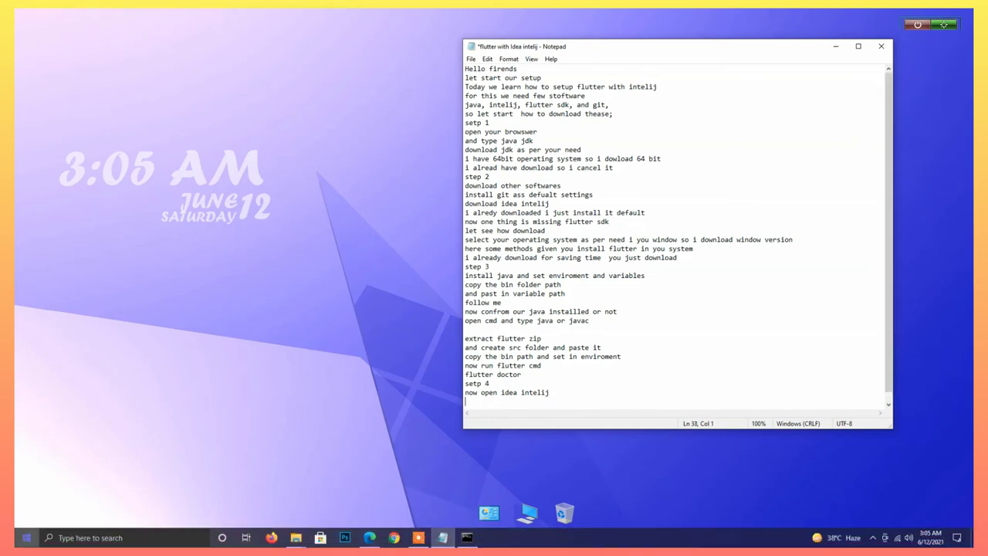
Launch IntelliJ IDEA from a Windows search for "intel" and arrange its welcome window beside the notes
key(super)
text(intel)
key(Return)
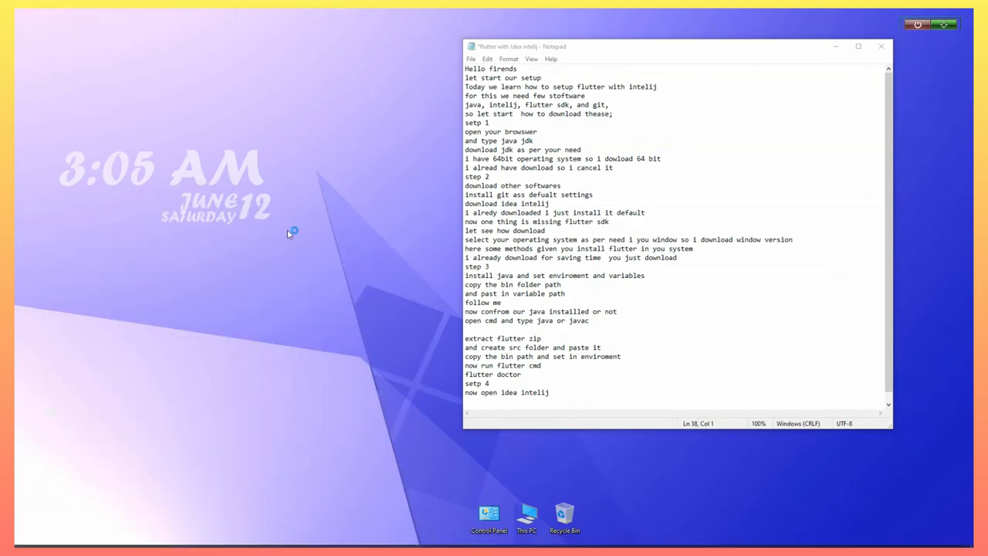
click(445, 359)
click(609, 375)
click(594, 376)
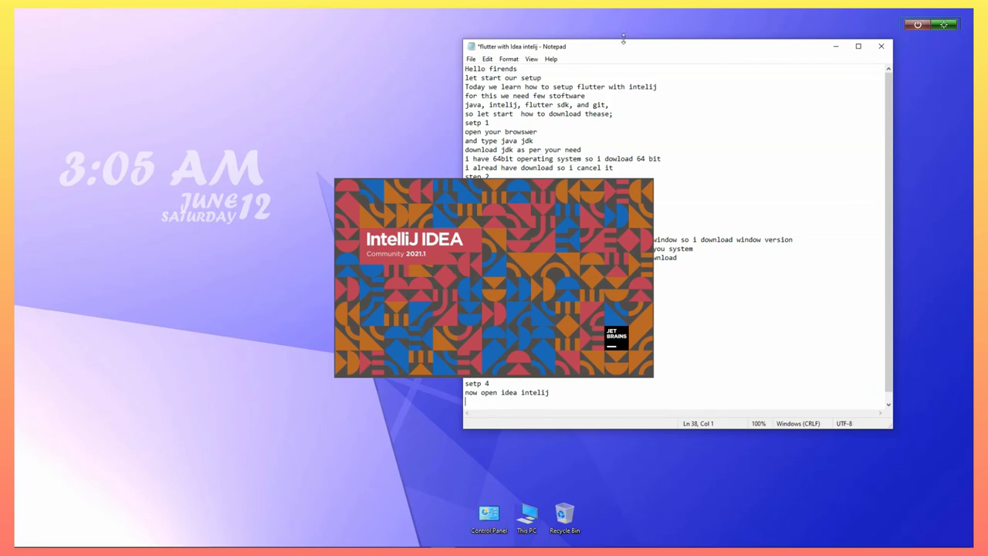
drag(563, 99, 330, 86)
Add the line "after open that you should download android sdk" to the Notepad notes
click(543, 399)
key(Return)
text(after open that you should download fi)
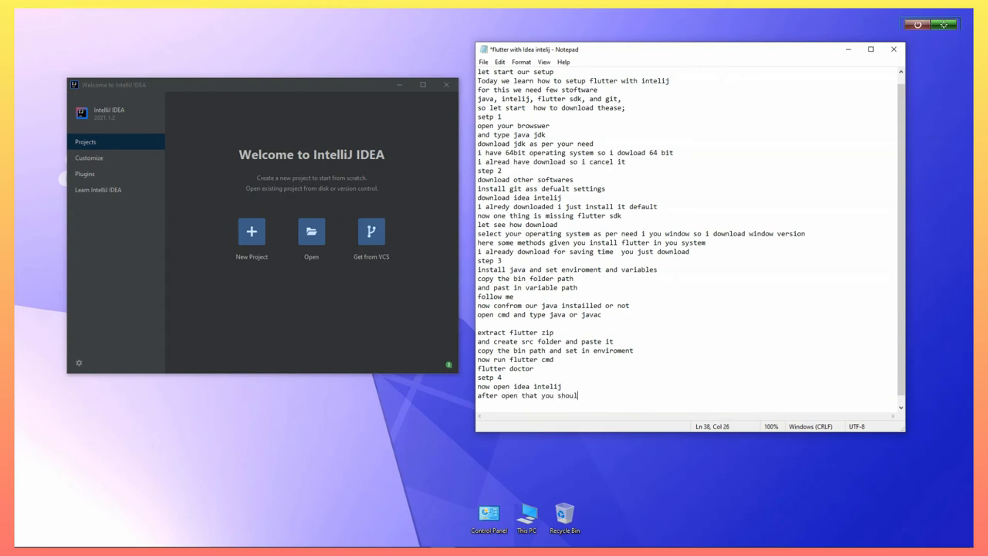
key(BackSpace)
key(BackSpace)
text(inteli)
key(BackSpace)
key(BackSpace)
key(BackSpace)
key(BackSpace)
key(BackSpace)
text(android sdk)
key(Return)
Start a new Android project in IntelliJ IDEA and run the SDK Setup wizard to download the Android SDK components
click(252, 231)
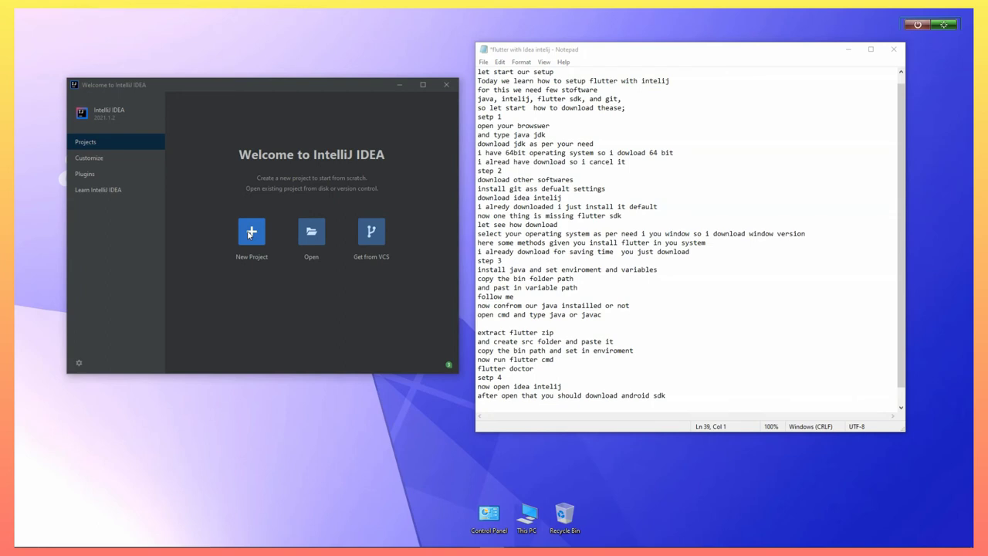
click(108, 112)
click(194, 142)
click(443, 381)
click(445, 381)
click(524, 381)
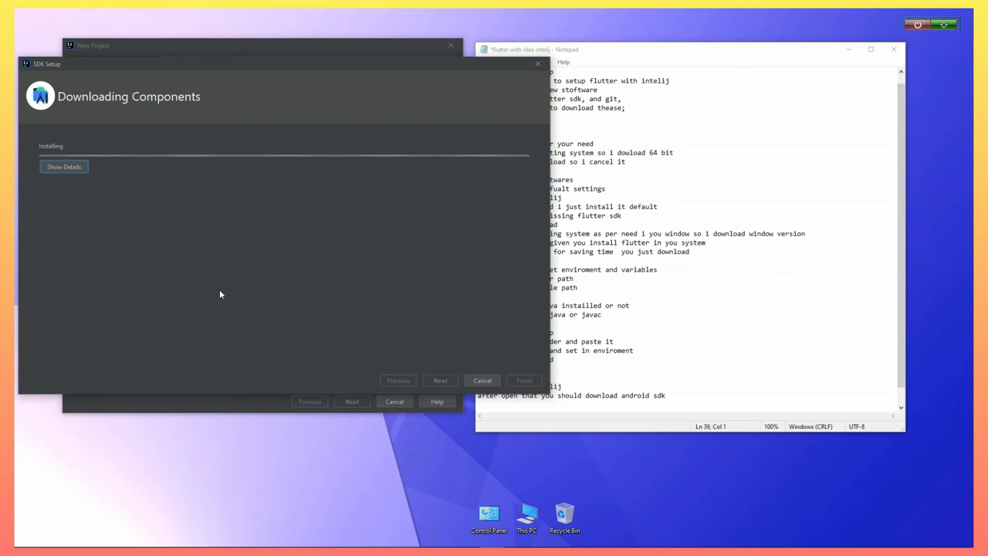
Add the line "wait for installing andid sdk" to the Notepad notes while the components download
click(634, 45)
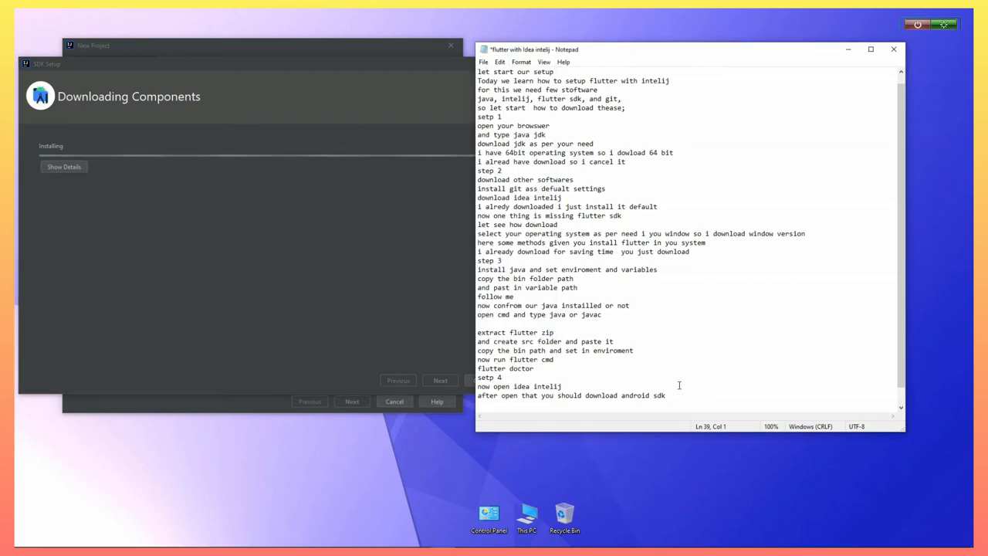
key(BackSpace)
text(wa)
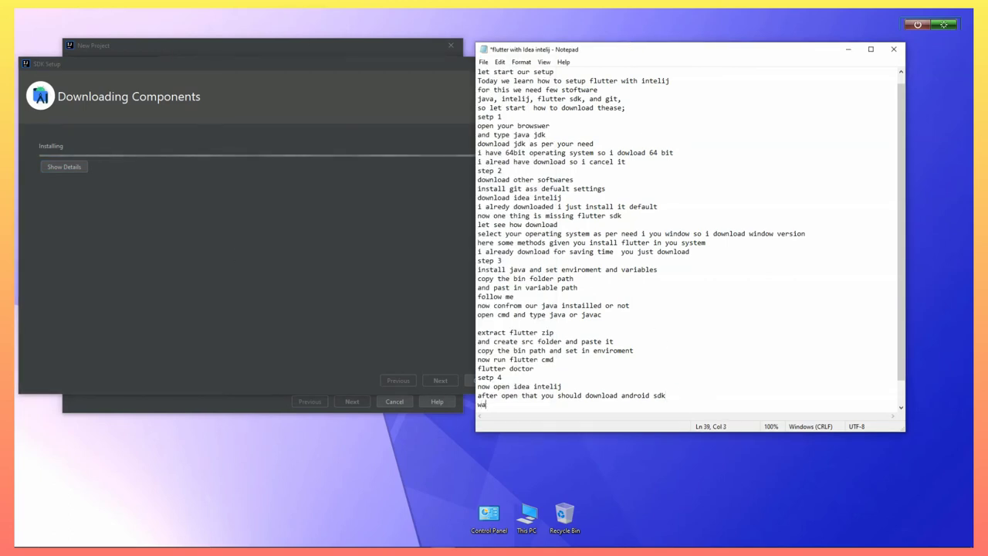
text(it for installing an)
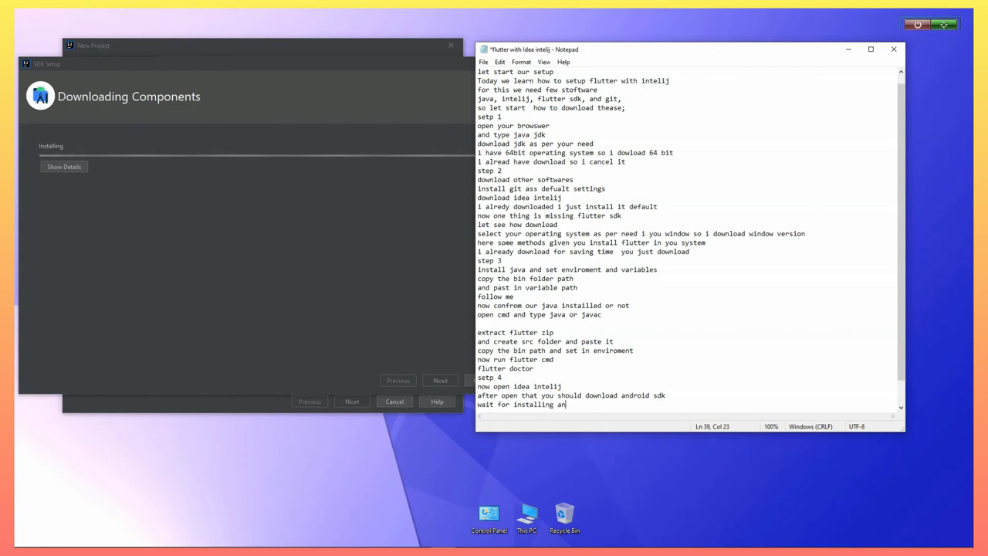
text(did sdk)
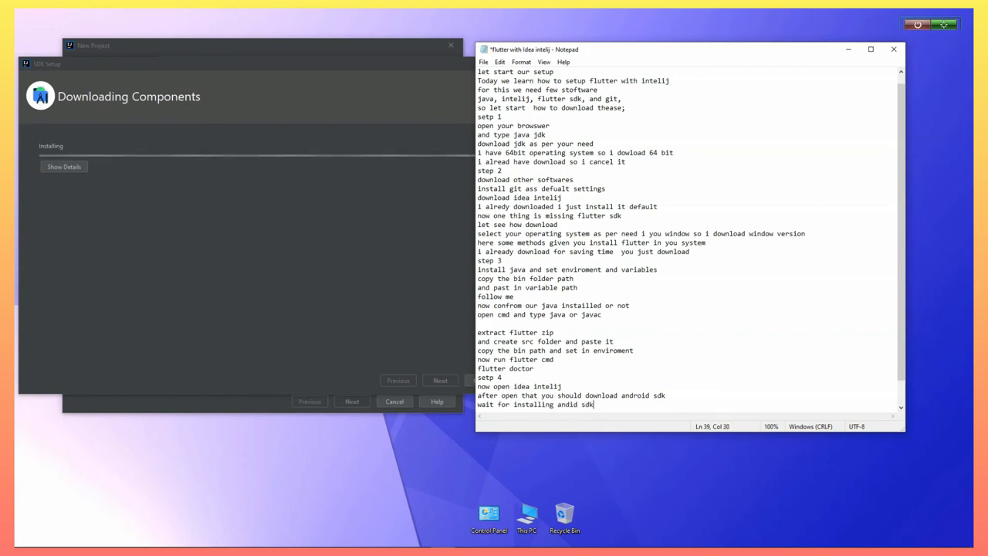
click(417, 537)
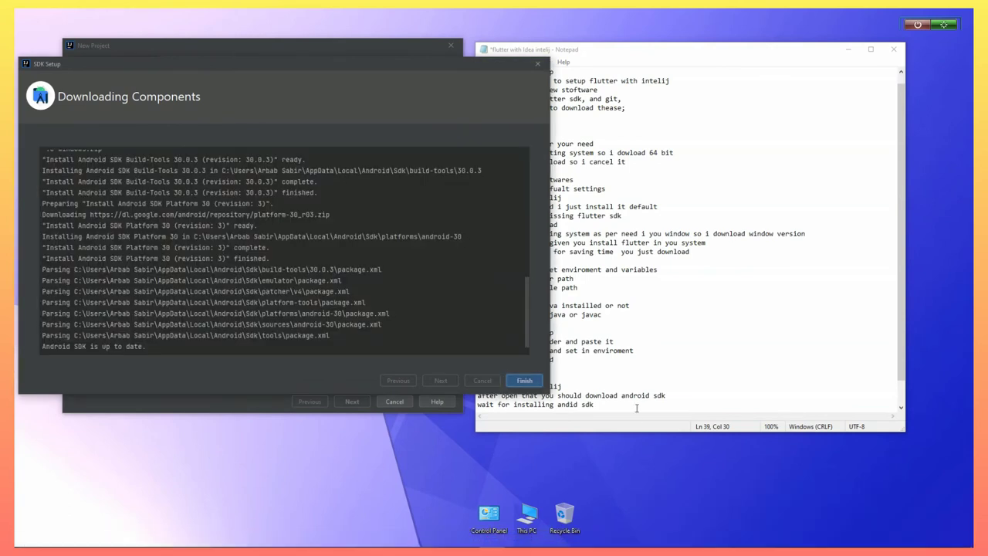
Add the line "now we download our sdk andord let configure" to the Notepad notes
click(636, 404)
key(Return)
text(now we download our )
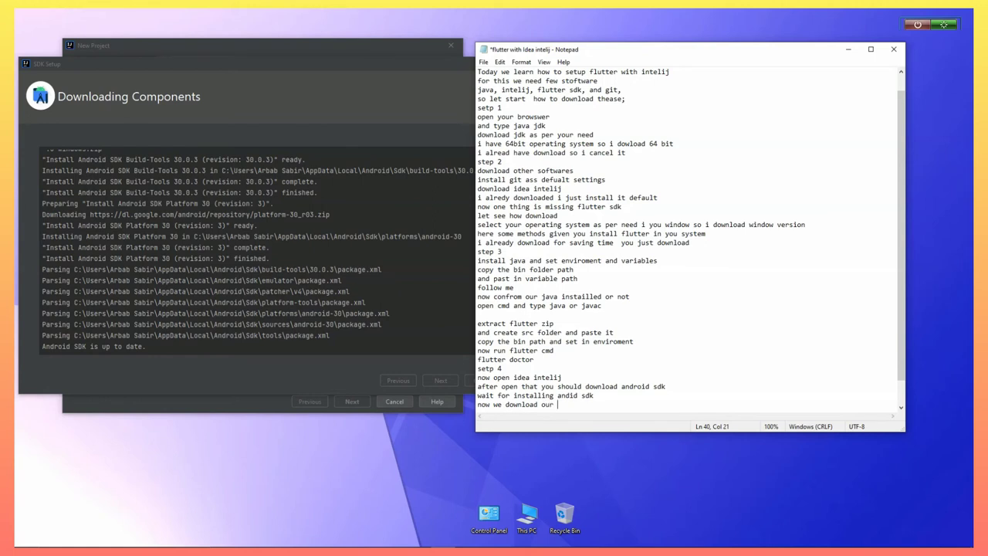
text(sdk andord let configure)
scroll(640, 319, down, 1)
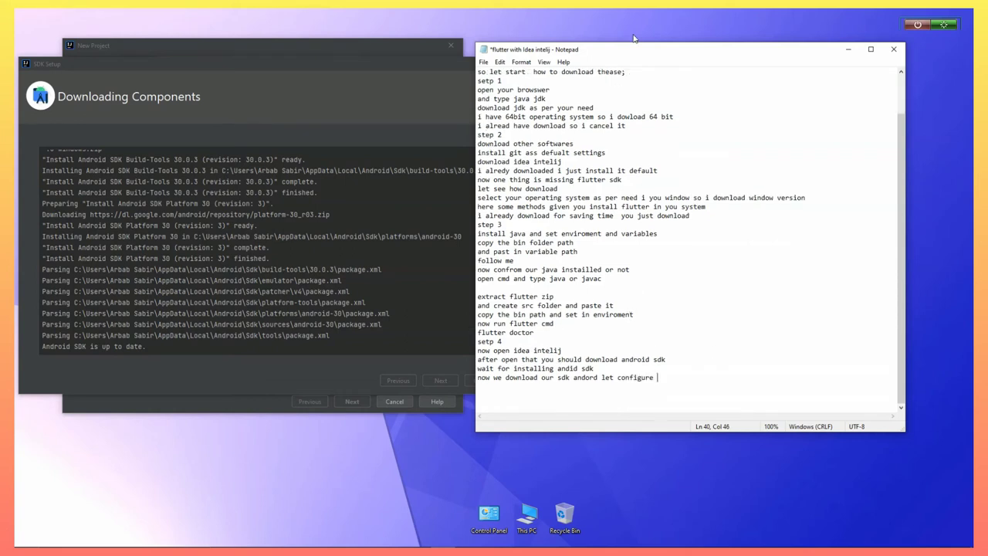
Set the Notepad font size to 16
click(521, 62)
click(531, 82)
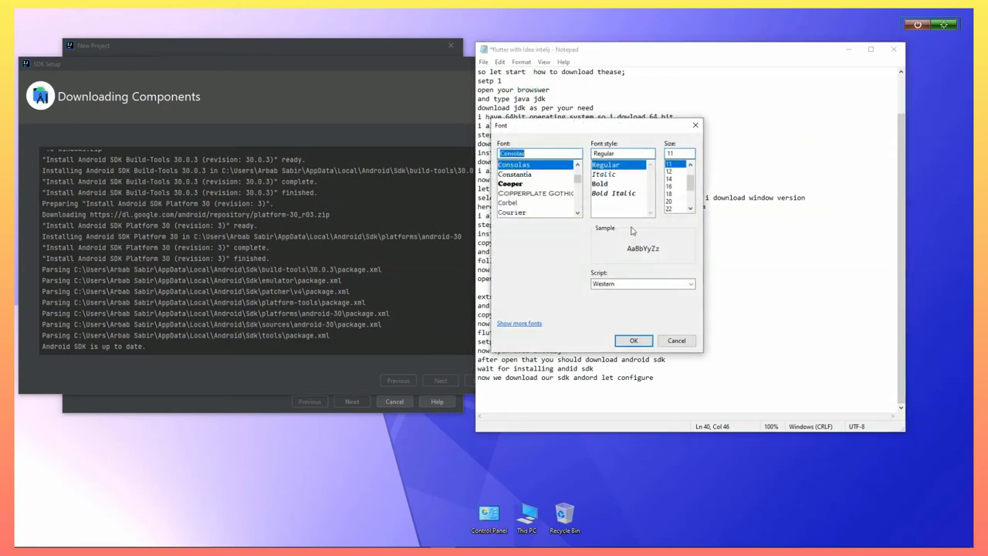
click(670, 186)
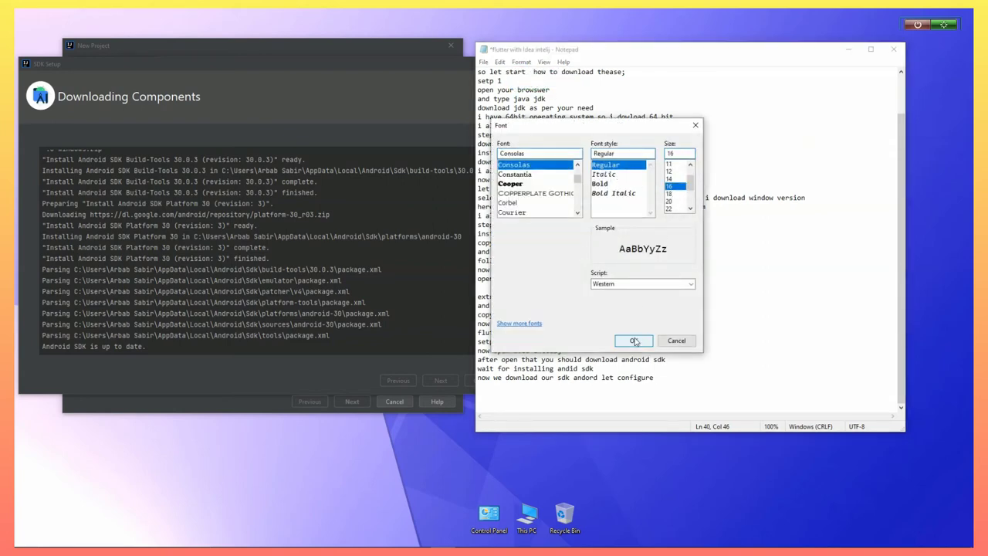
click(633, 341)
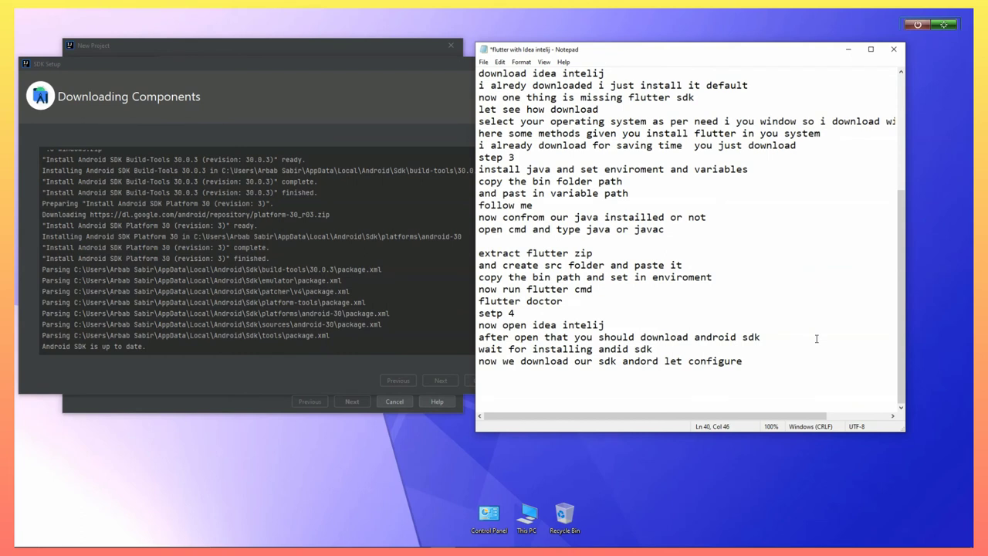
Complete the last note line with "our further setup" and minimize Notepad
text(our fut)
text(her setup)
click(848, 49)
Finish the Android SDK setup, cancel the new project and open the Plugins page of the IntelliJ IDEA welcome window
click(523, 380)
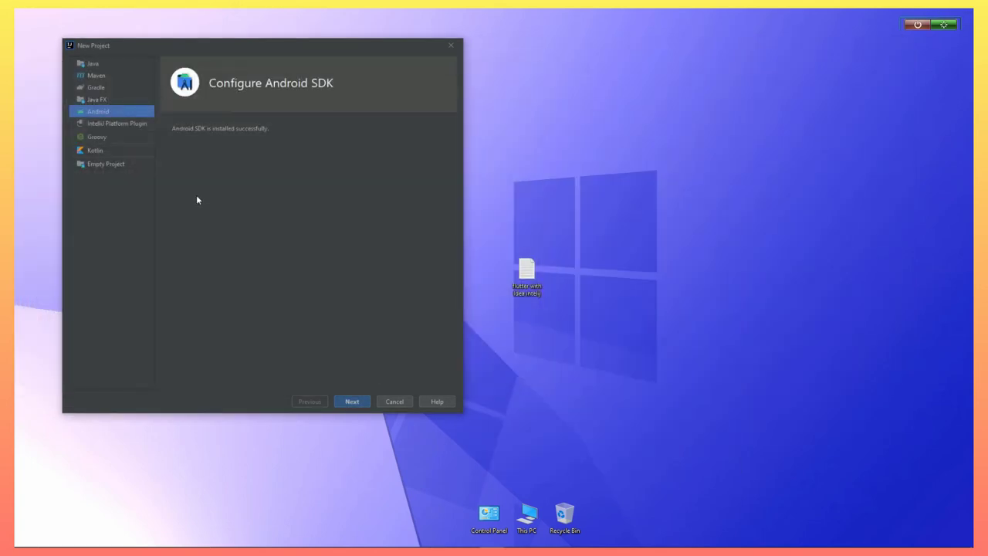
click(394, 401)
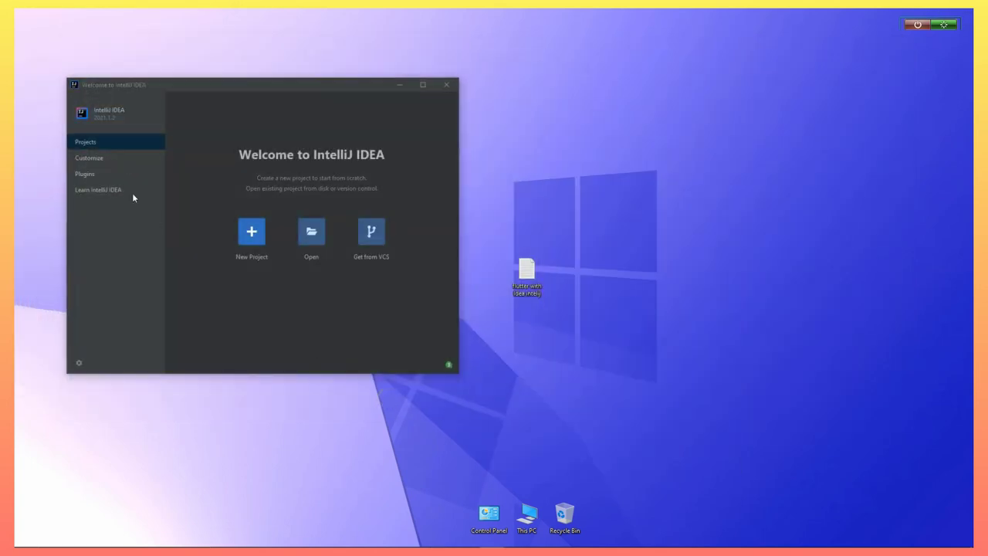
click(97, 174)
Return to the Notepad notes and add the line "install flutter pluging"
click(442, 536)
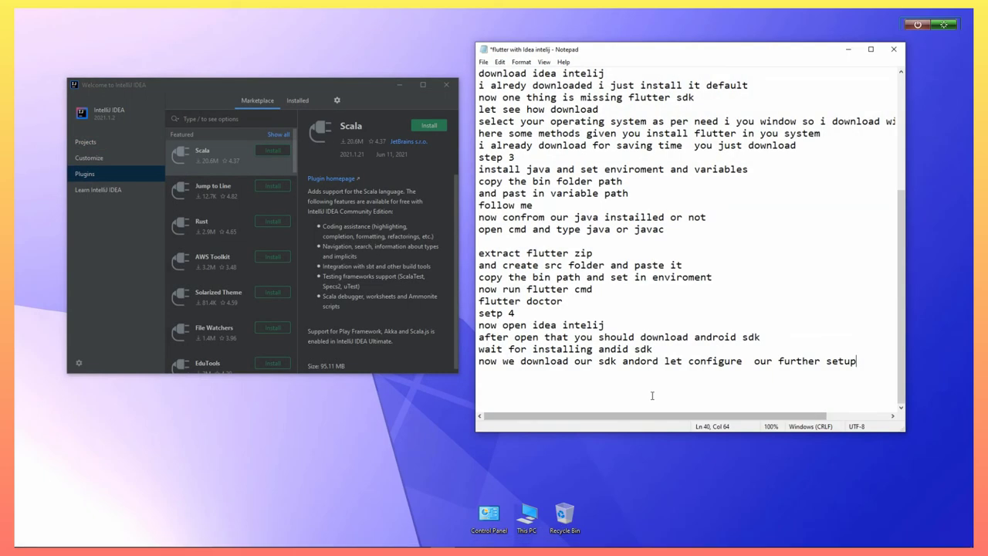
key(Return)
text(install fl)
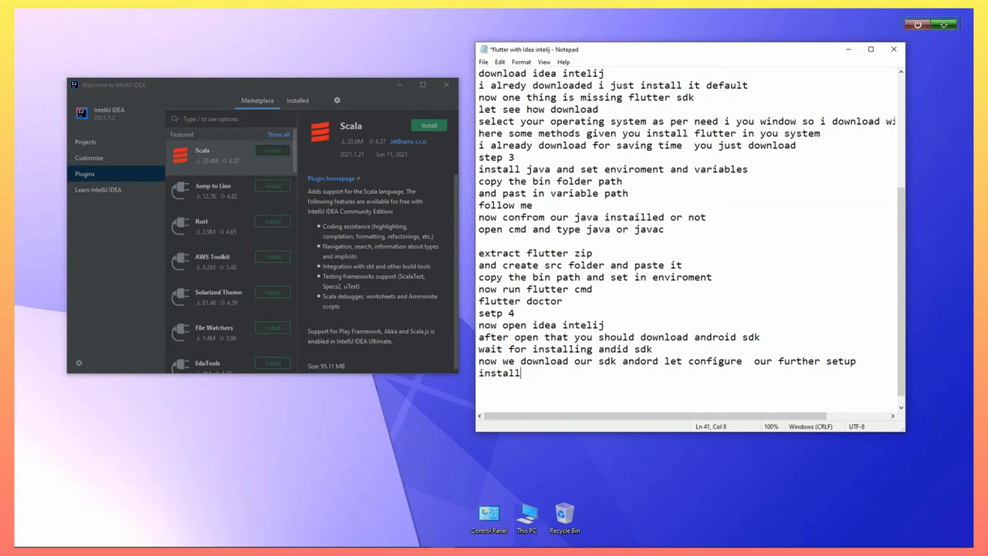
key(BackSpace)
key(BackSpace)
text(flutter plugin)
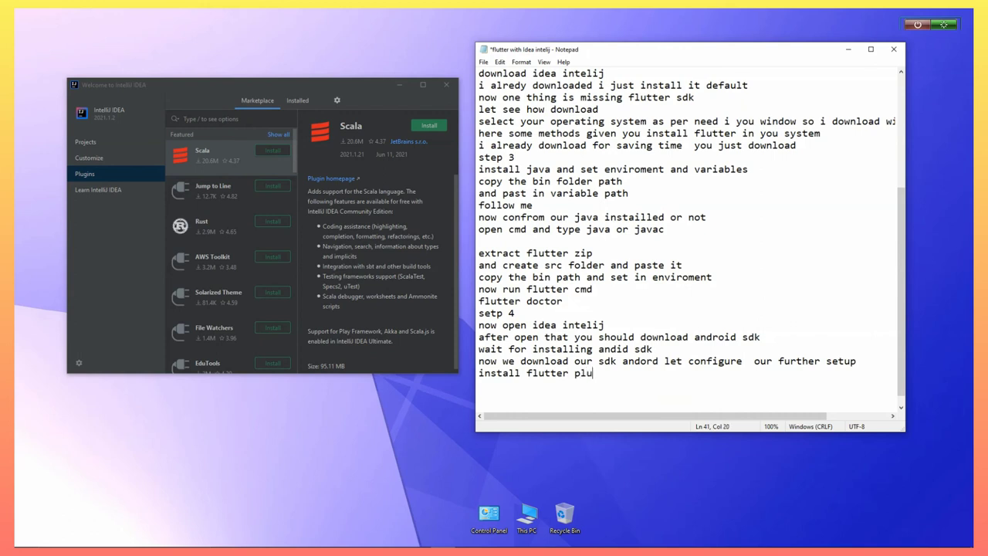
key(BackSpace)
key(BackSpace)
text(ing and )
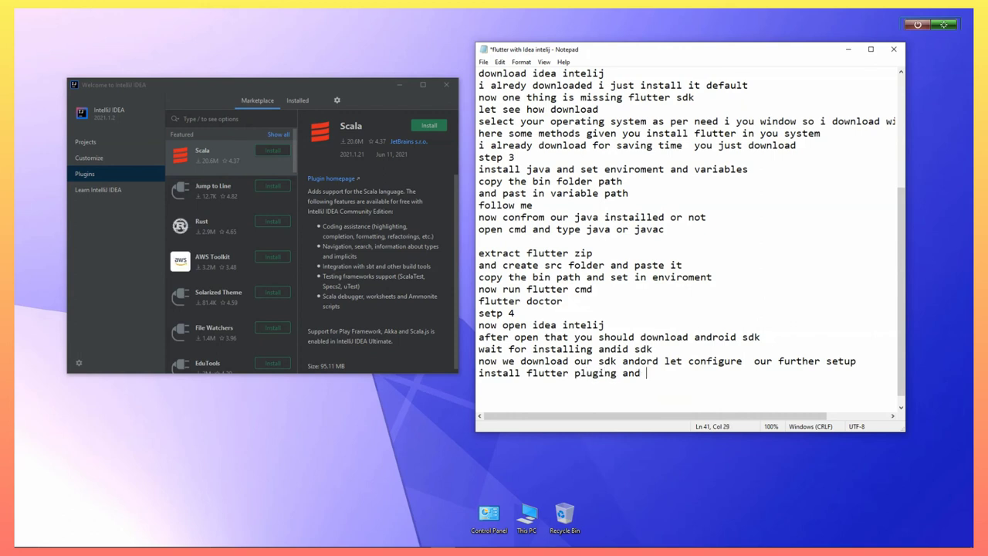
text(for theme you)
key(BackSpace)
key(BackSpace)
key(BackSpace)
key(BackSpace)
key(BackSpace)
key(BackSpace)
key(BackSpace)
key(BackSpace)
key(BackSpace)
key(BackSpace)
key(BackSpace)
key(BackSpace)
key(BackSpace)
key(BackSpace)
key(BackSpace)
key(BackSpace)
key(BackSpace)
key(BackSpace)
Add the note line "and atom this is opectional for because this is theme to give beautifull look" and minimize Notepad
key(Return)
text(and atom )
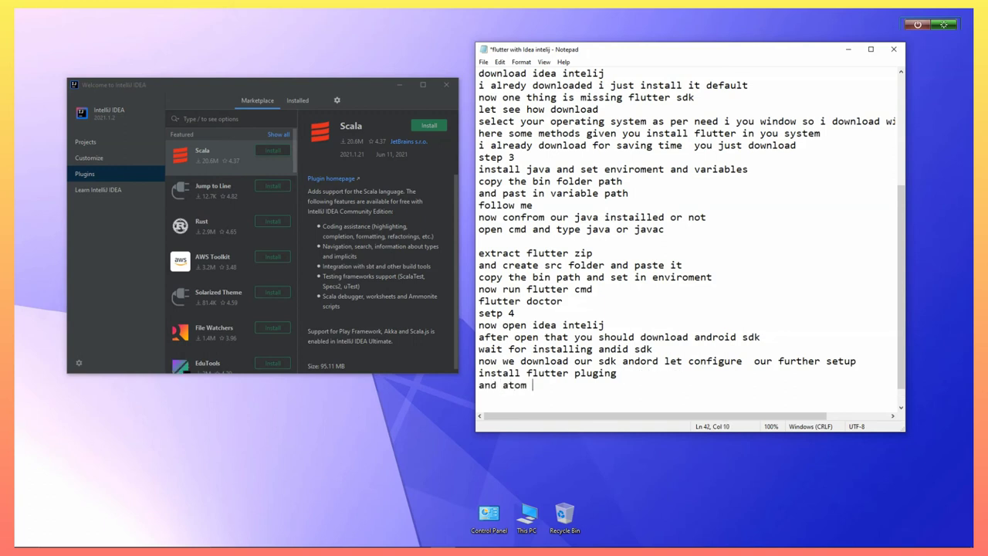
text(this is opectional for )
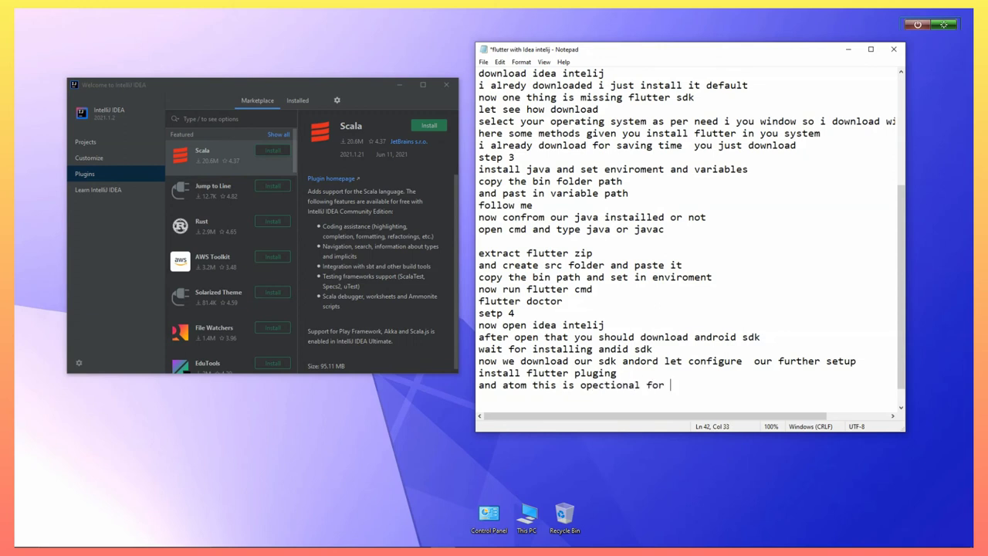
text(because this is theme to giv)
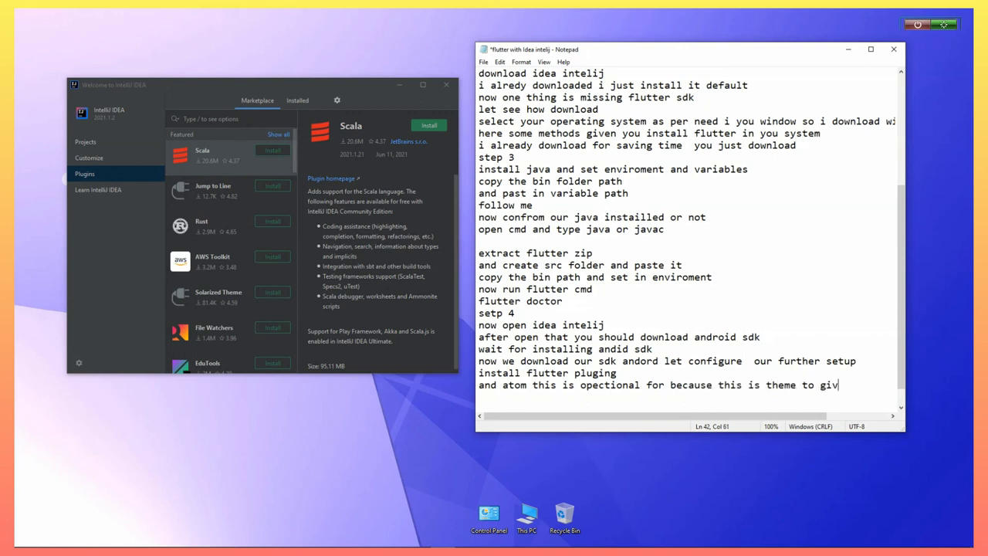
text(e beautifull look)
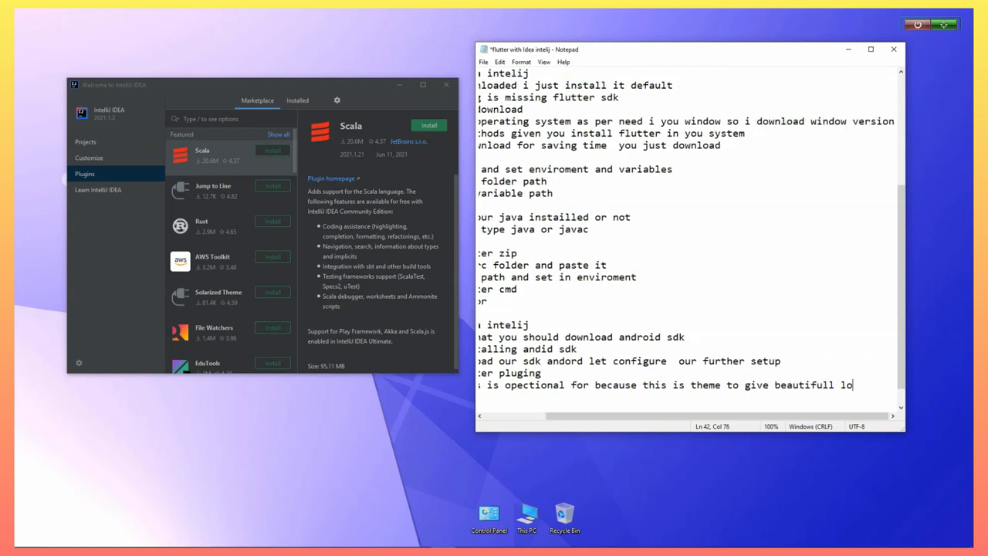
click(848, 49)
Find the Flutter plugin in the plugin marketplace and install it together with the required Dart plugin, accepting the third-party privacy note
click(237, 123)
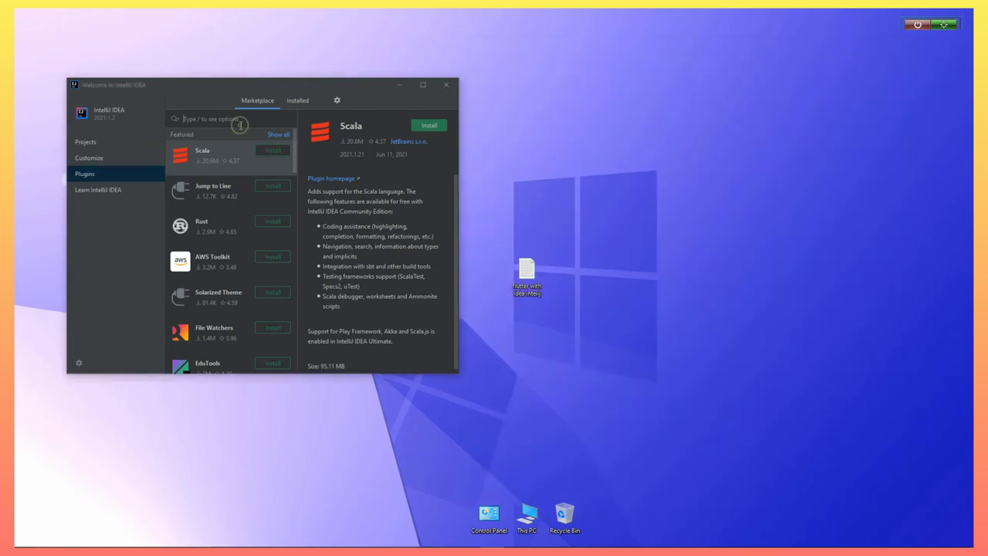
text(flutter)
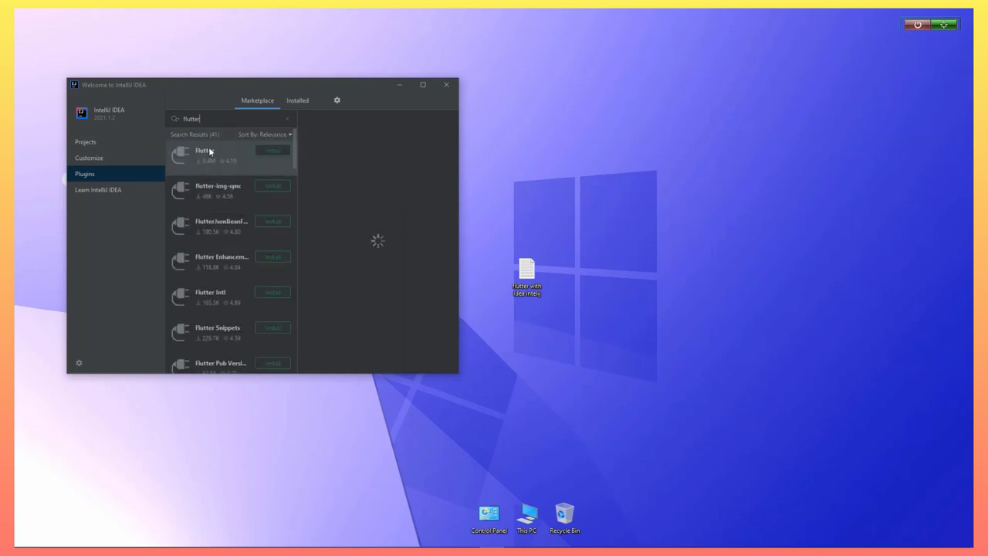
click(263, 150)
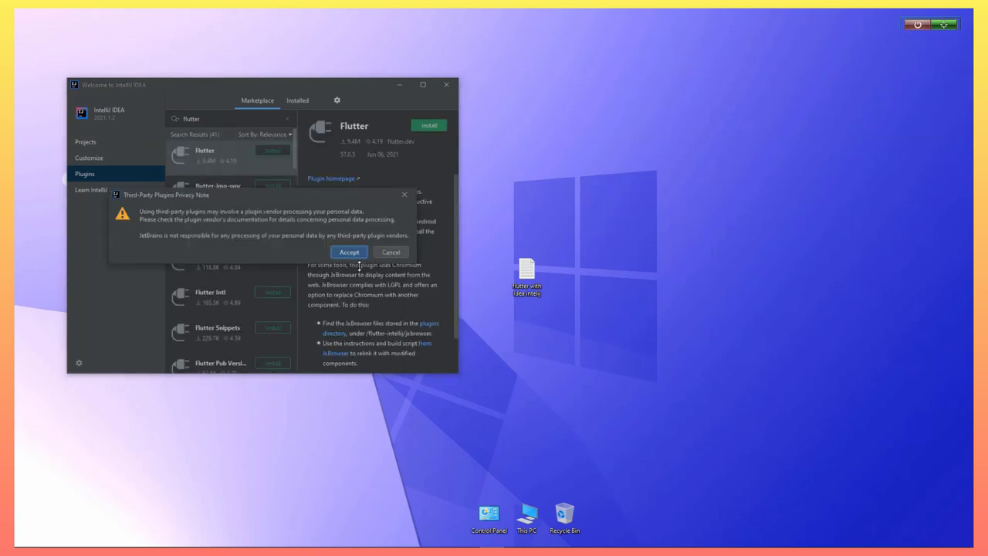
click(349, 253)
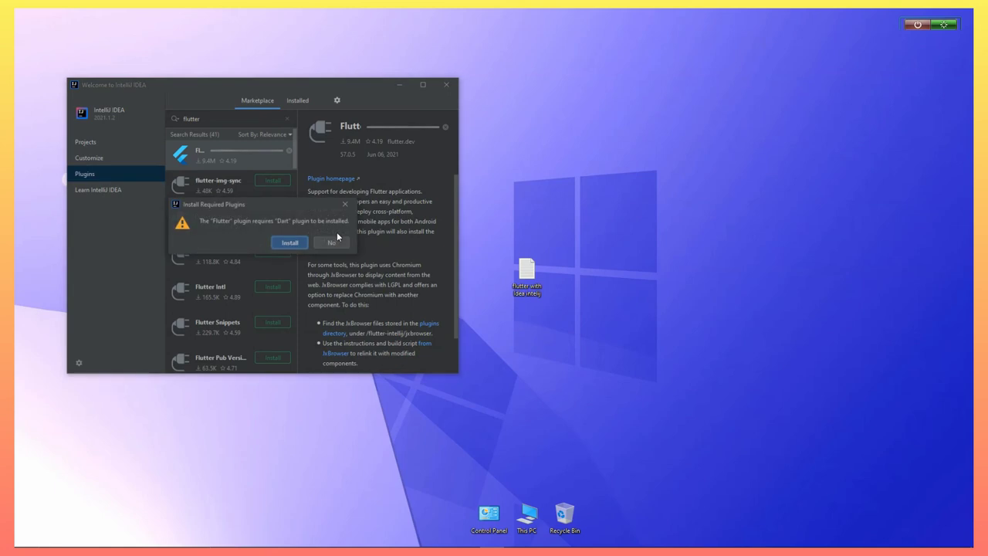
click(289, 242)
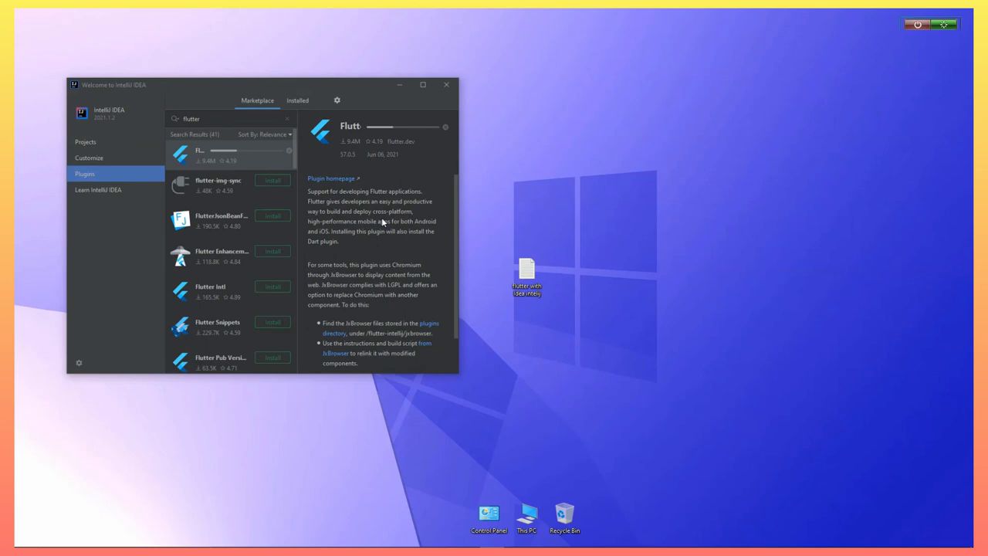
Bring the Notepad notes back and arrange them beside the IntelliJ IDEA window without overlap, resizing Notepad to fit
drag(354, 80, 413, 87)
click(442, 537)
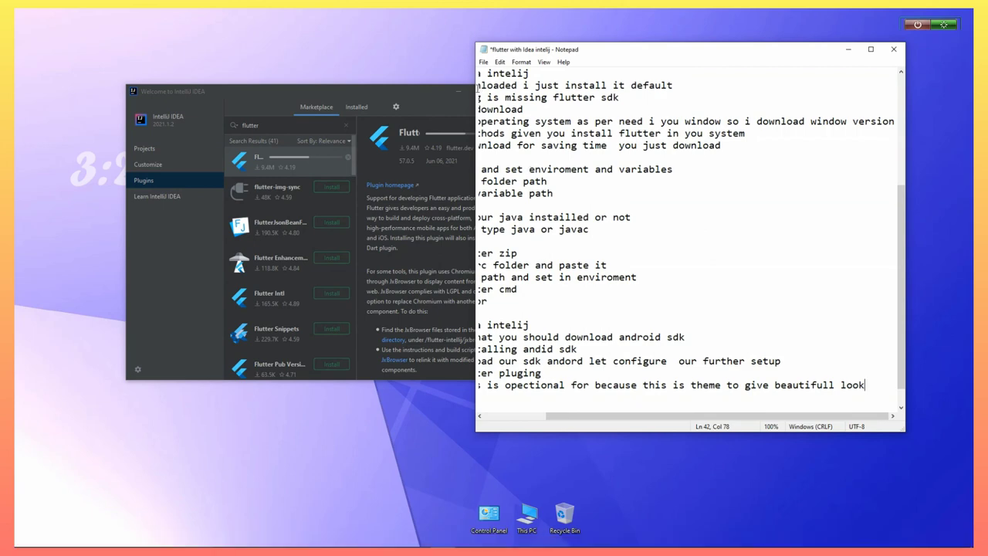
drag(473, 91, 631, 93)
key(Return)
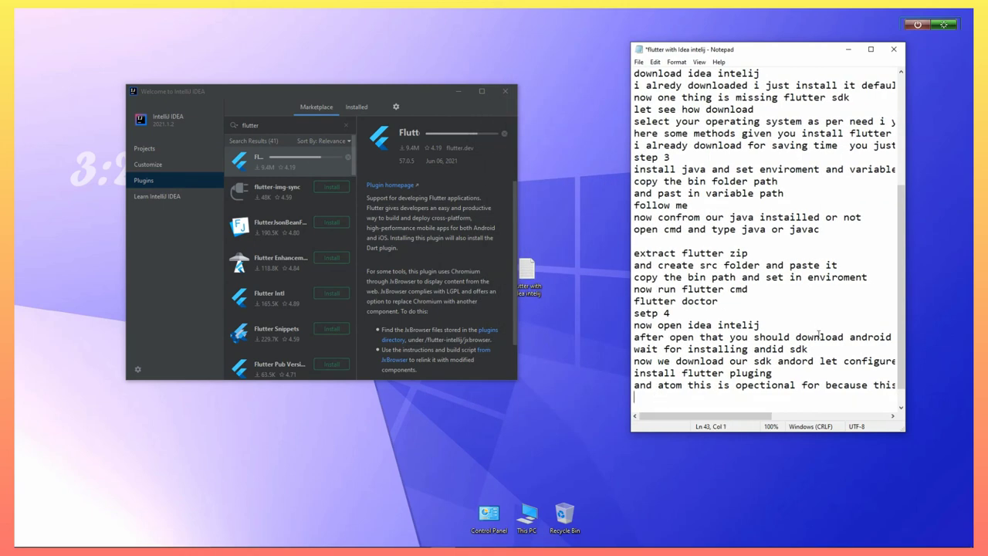
drag(905, 339, 955, 340)
Break the long note lines before "our further setup" and before "is theme to give beautifull look"
click(900, 361)
key(Return)
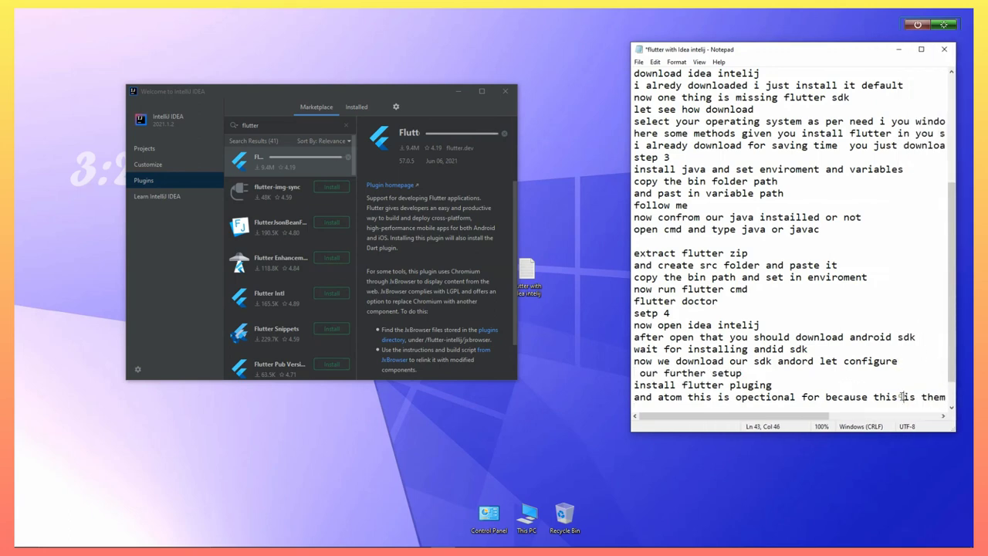
key(Return)
Restart the IDE to load the Flutter plugin and search the plugin marketplace for "atom"
click(485, 133)
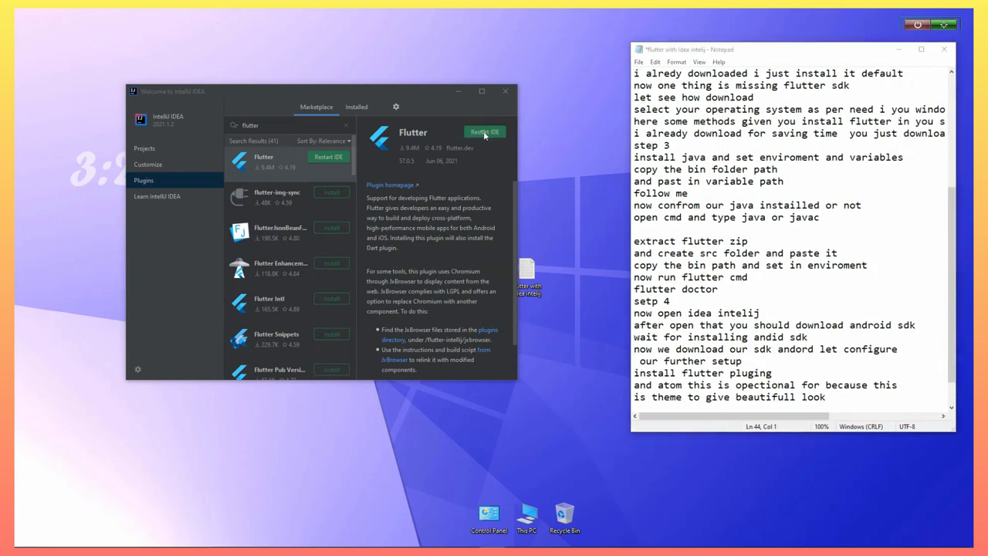
click(345, 240)
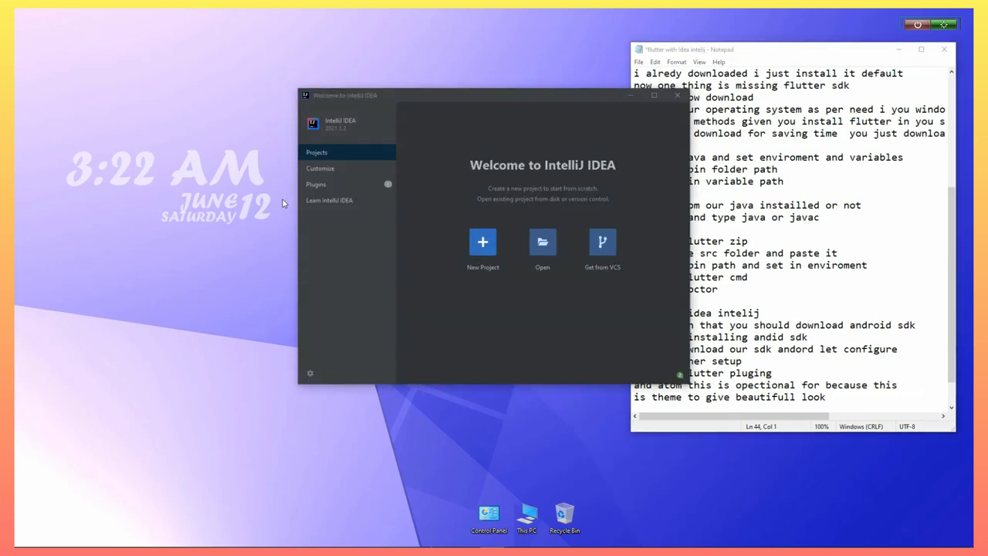
click(333, 187)
text(atom)
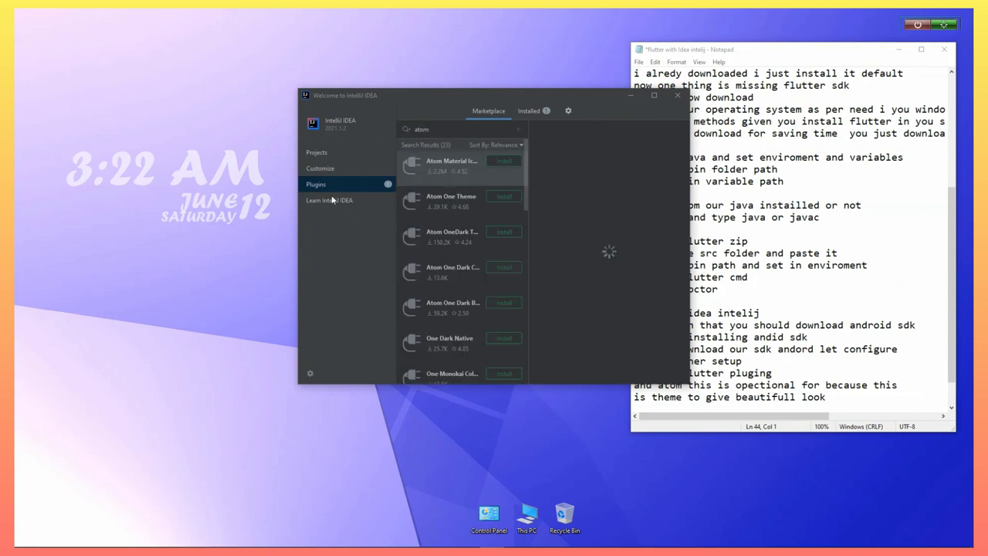
Review the Atom plugins and install Atom One Dark Color Scheme and Atom OneDark Theme
click(448, 204)
click(452, 241)
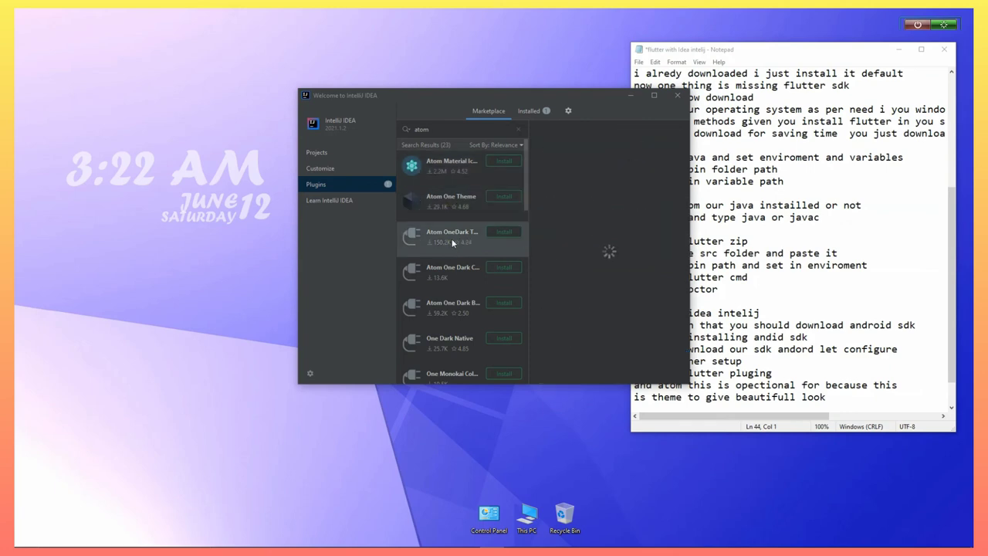
click(450, 277)
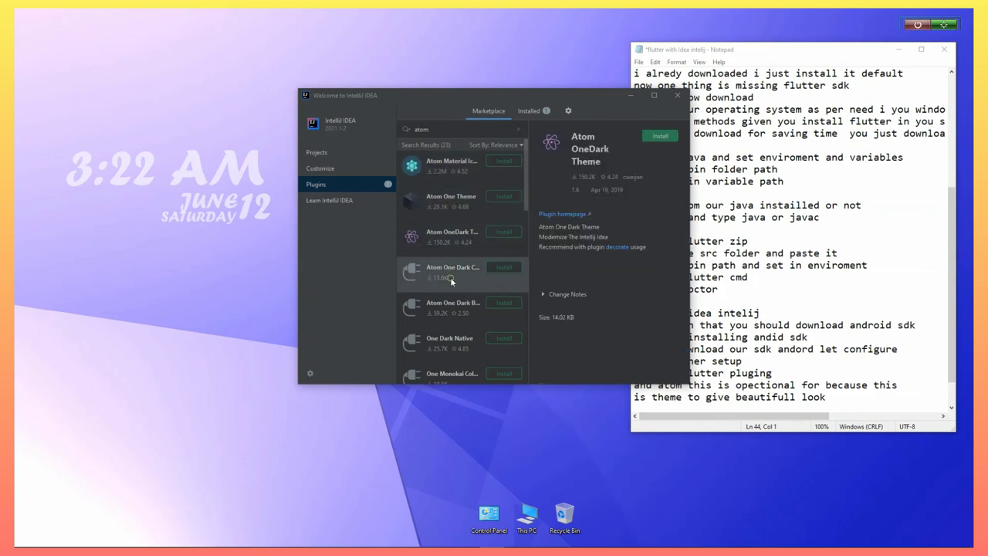
click(503, 268)
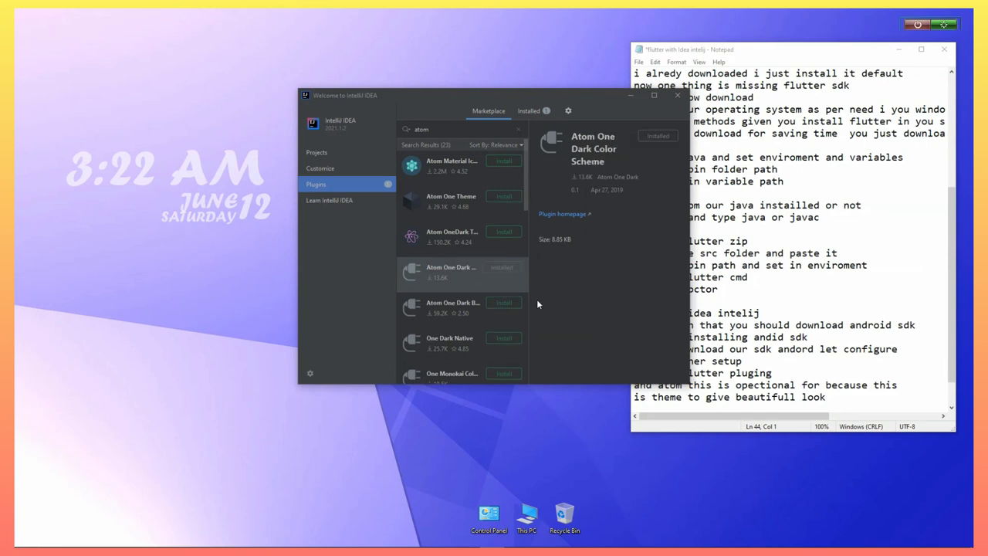
click(501, 233)
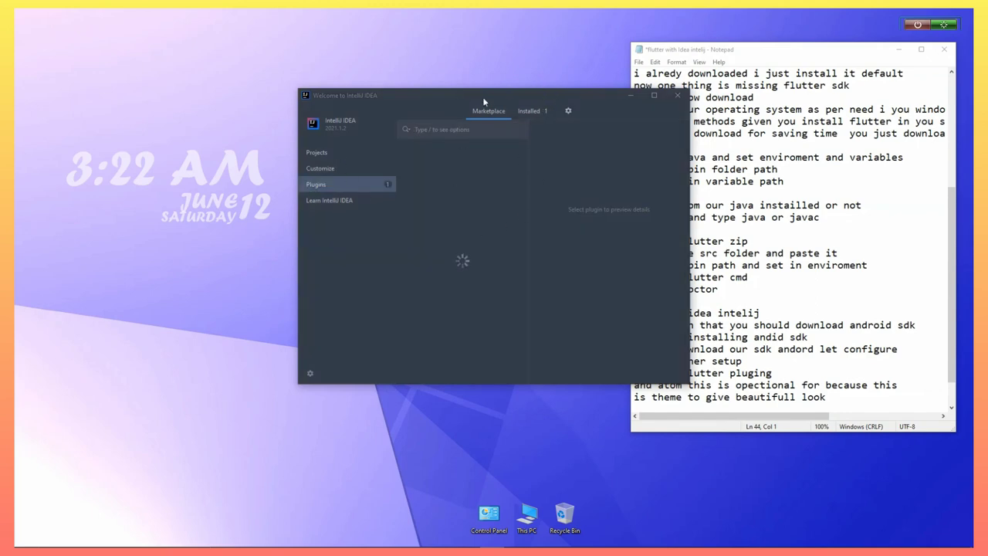
Start a new project from the Projects page and choose Flutter as the project type
click(328, 154)
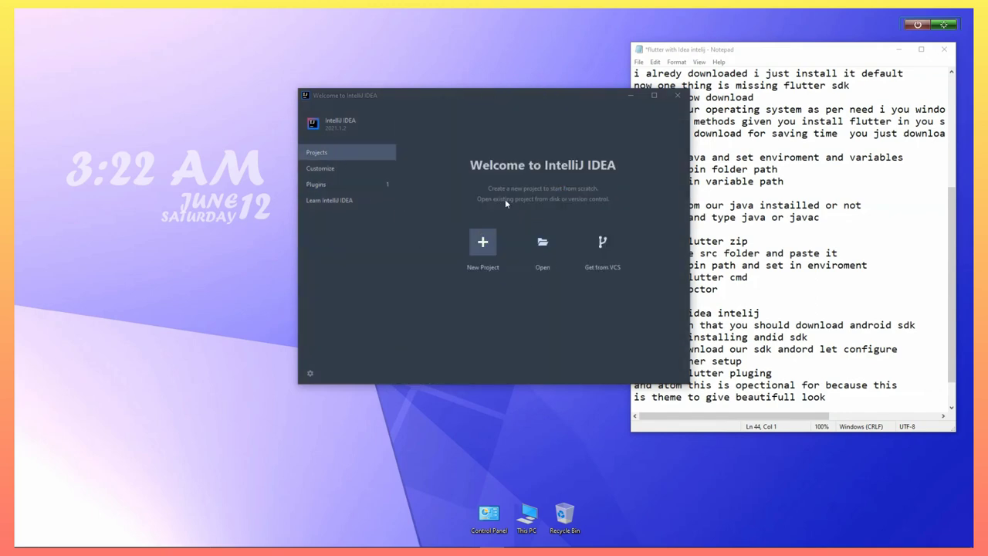
click(483, 242)
drag(297, 43, 486, 43)
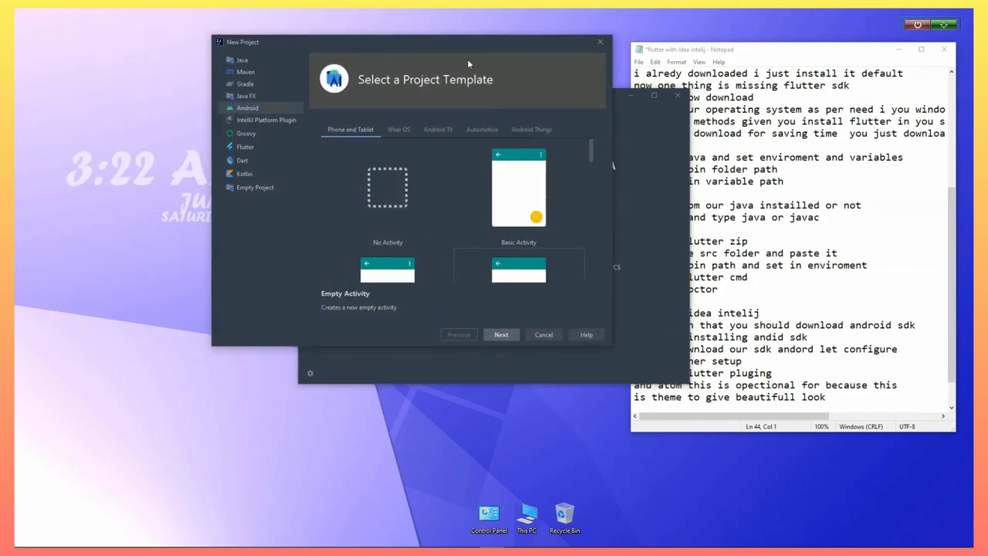
click(246, 147)
Add the line "now give flutter sdk path" to the Notepad notes after a blank line
click(873, 397)
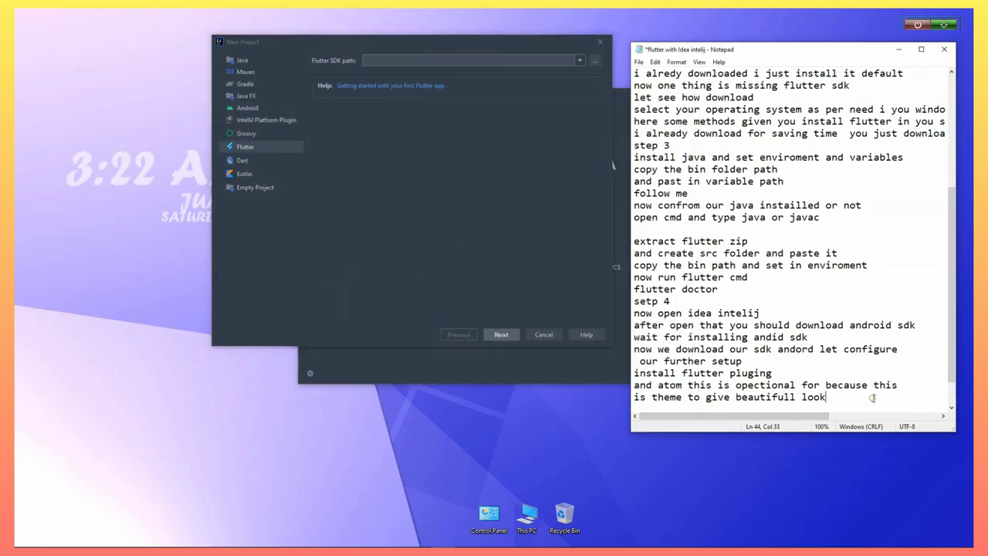
key(Return)
key(Return)
text(n)
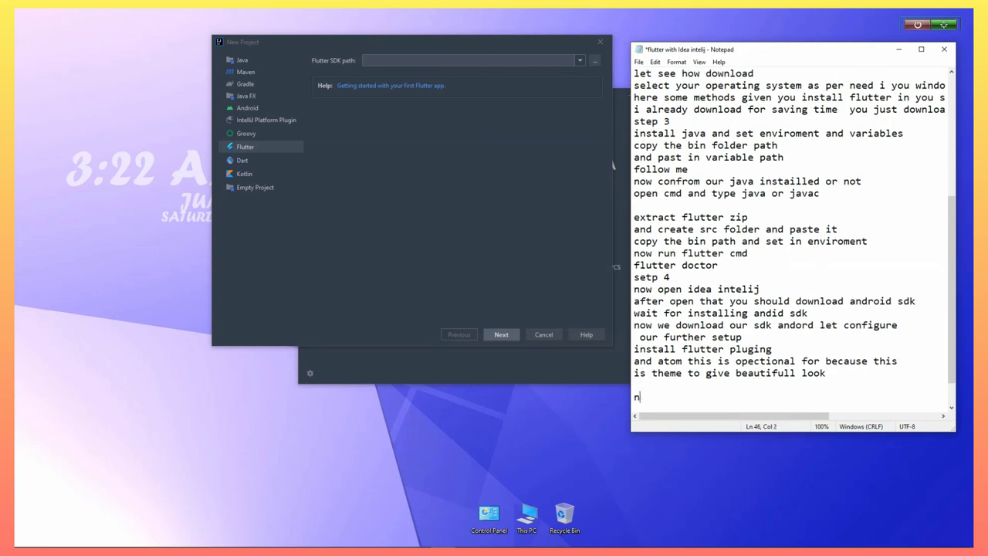
text(ow give flutter sdk path)
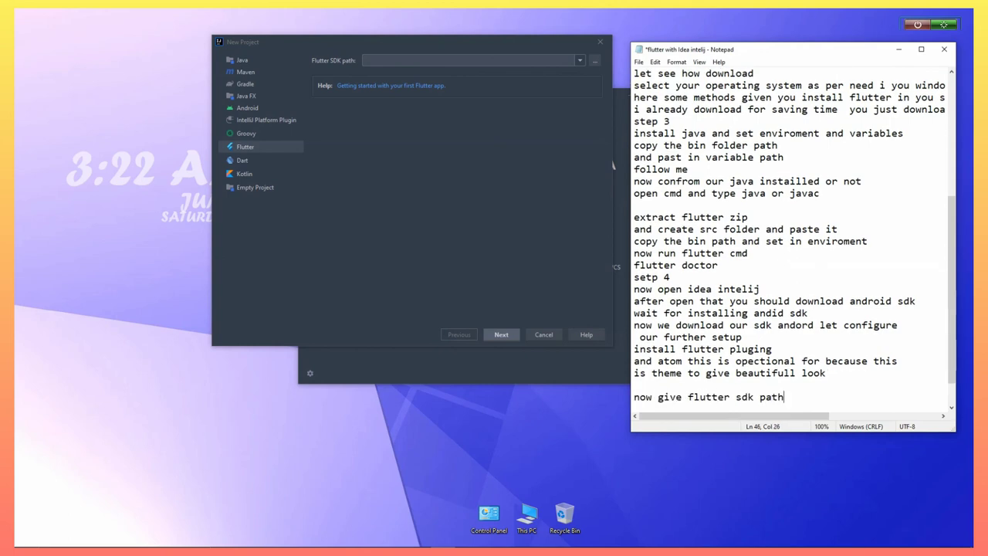
key(Return)
Browse to the flutter folder inside src on drive C in File Explorer and copy its path
double_click(528, 517)
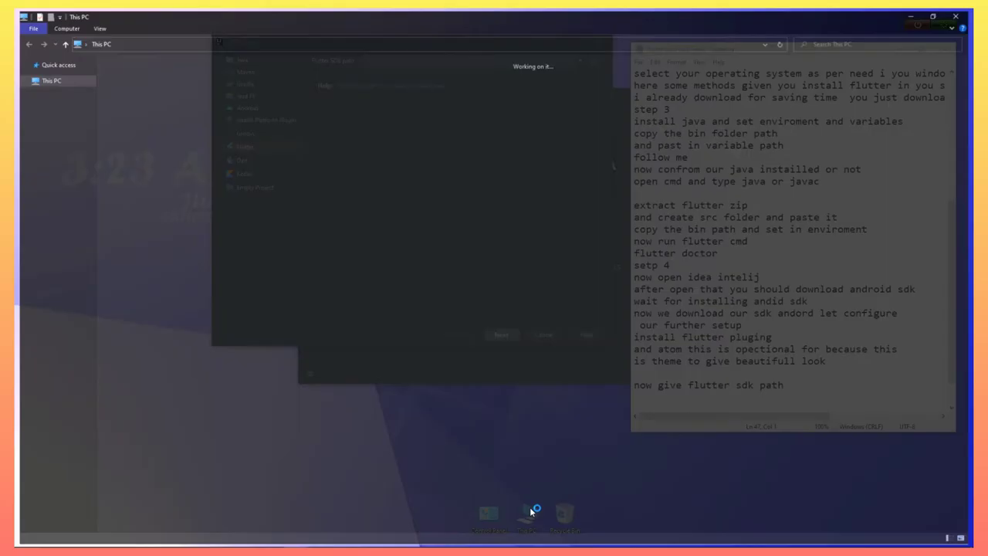
double_click(154, 162)
double_click(150, 113)
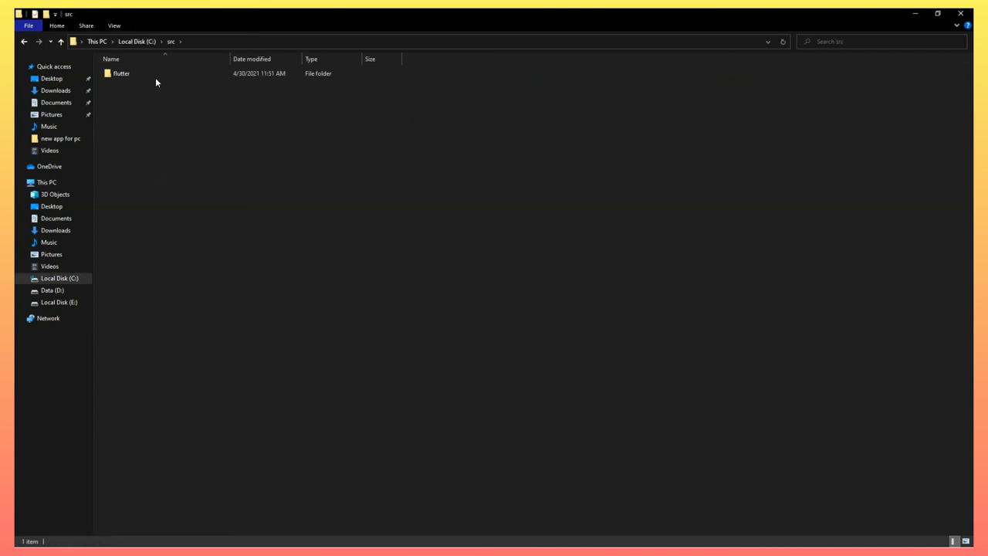
double_click(160, 73)
click(249, 43)
key(ctrl+c)
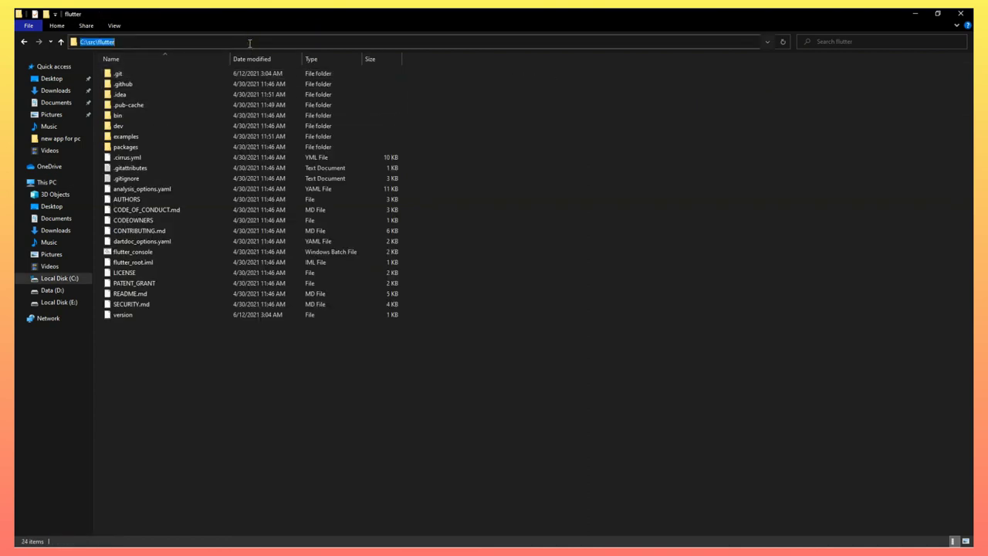
Set the new project's Flutter SDK path to C:\src\flutter and continue to the project details
click(915, 13)
click(391, 59)
key(ctrl+v)
click(501, 334)
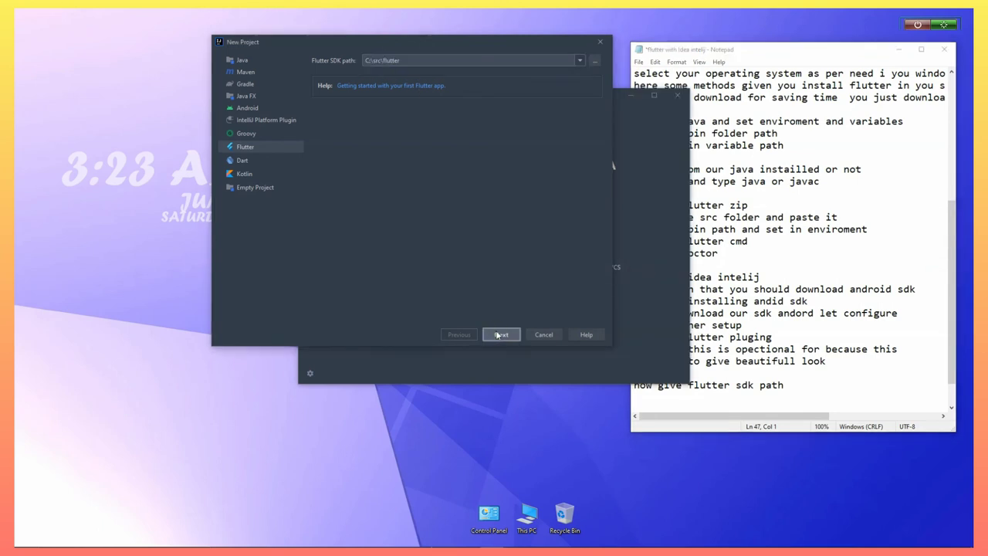
Name the Flutter project "testing", create it and maximize the project window
key(BackSpace)
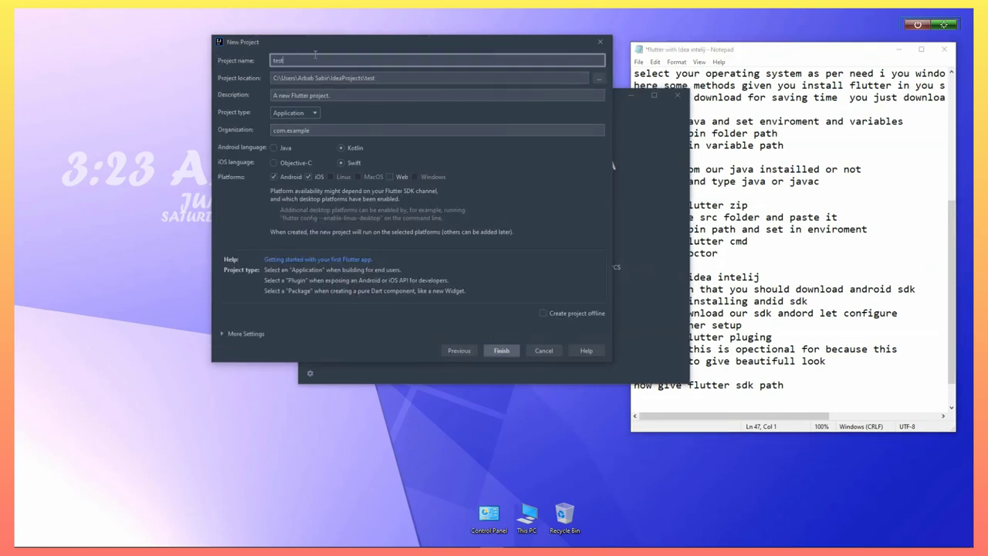
click(502, 351)
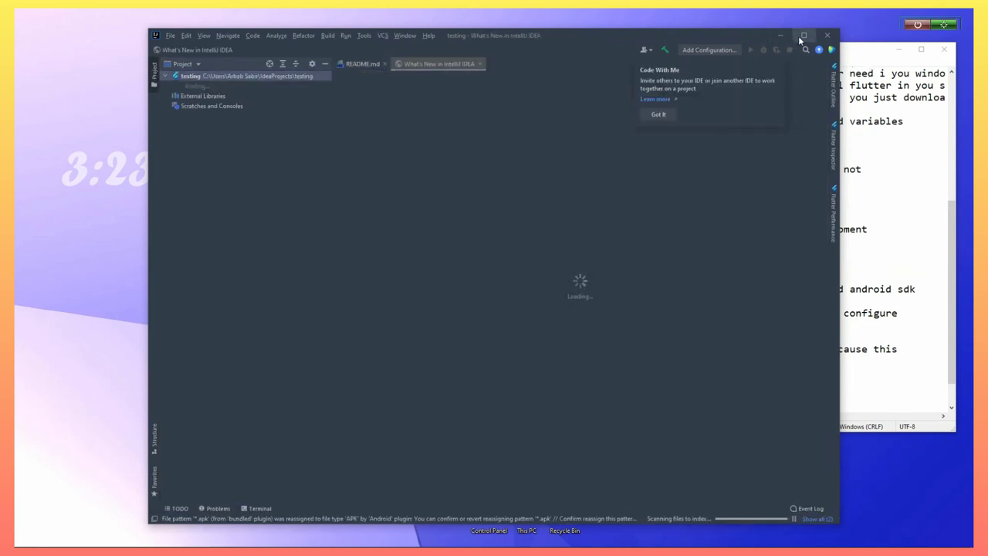
click(803, 35)
click(604, 352)
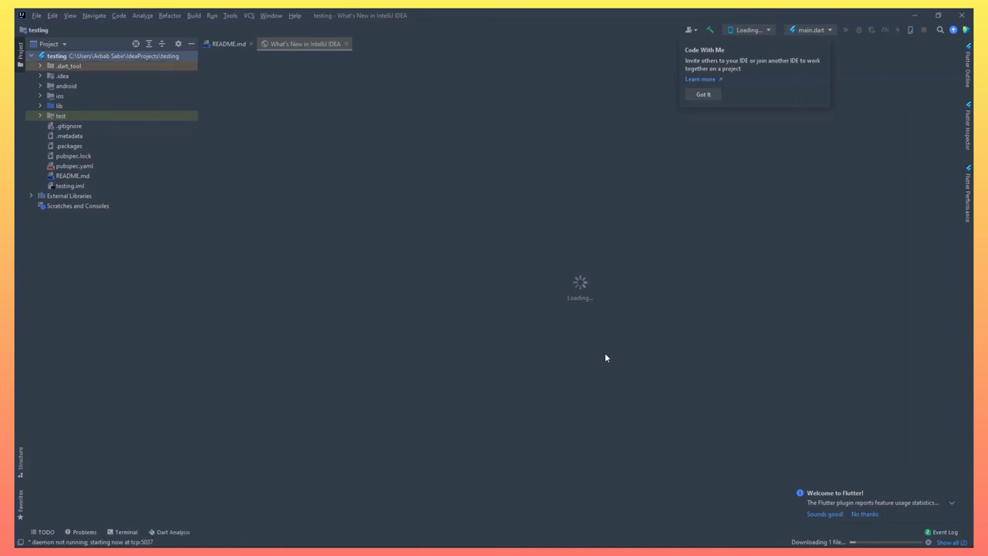
Dismiss the Code With Me notice, open main.dart from the lib folder and look through its code
click(704, 94)
click(40, 106)
double_click(73, 116)
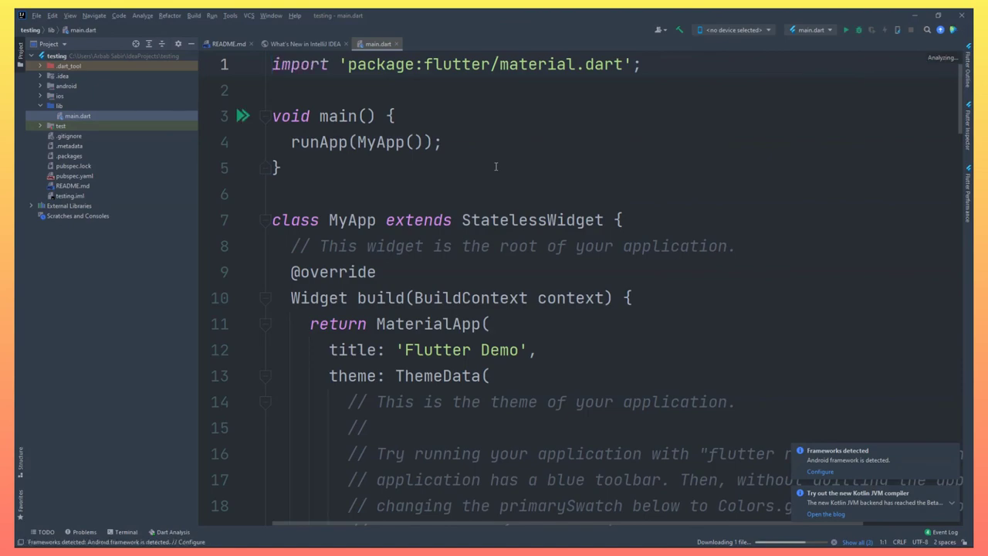
scroll(496, 166, down, 20)
scroll(562, 330, up, 20)
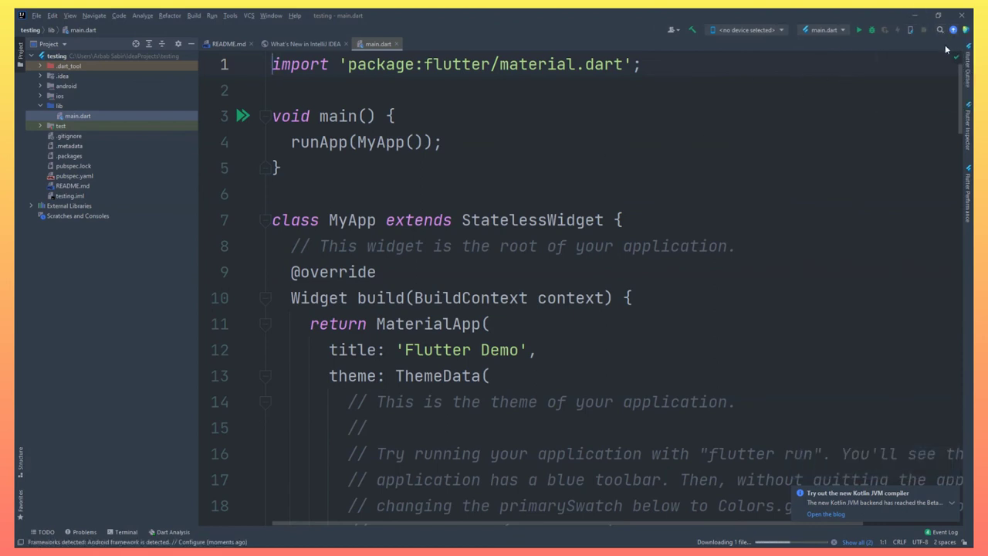
Open the marketplace list of theme plugins in the IDE's Plugins settings
click(953, 30)
click(892, 95)
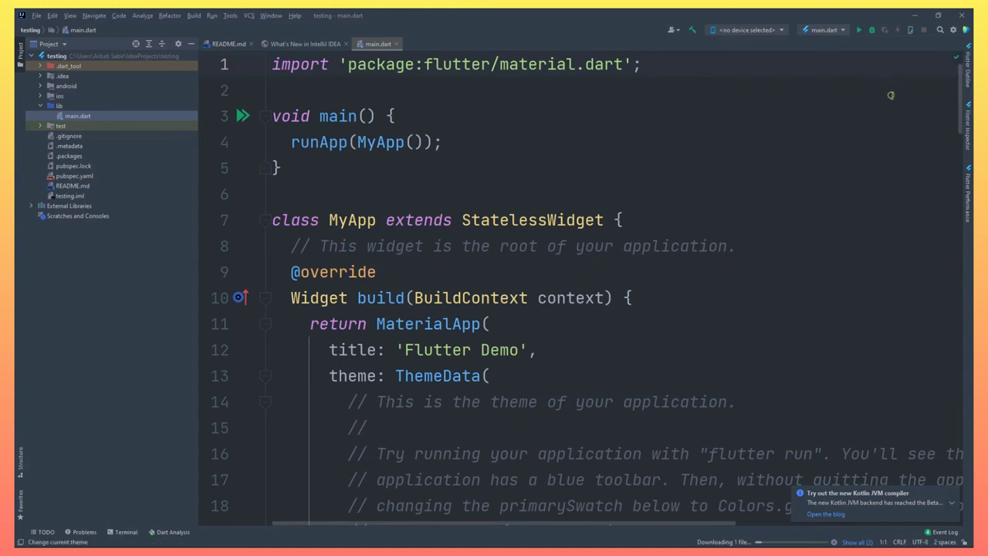
click(487, 310)
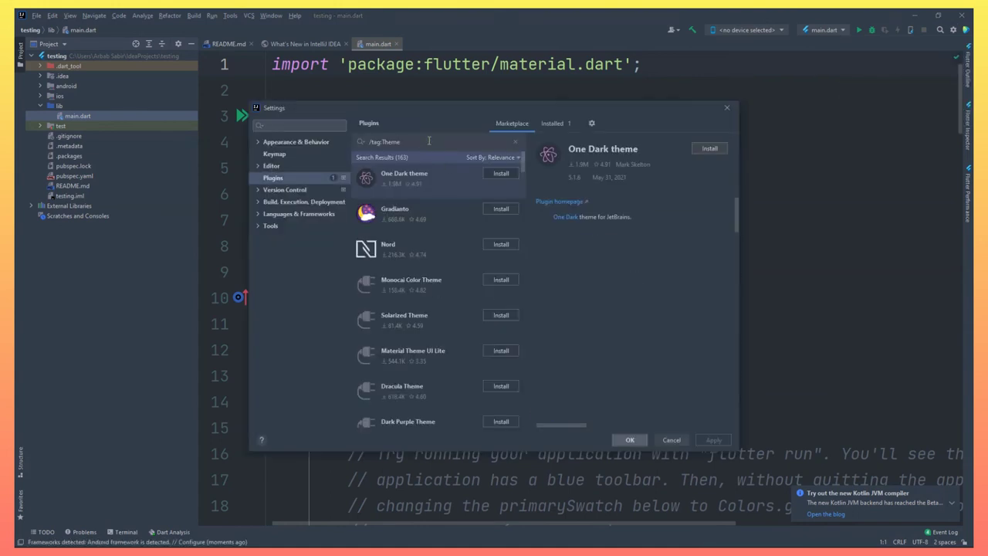
Install the One Dark theme plugin from the marketplace, close the settings and look through the code in main.dart
click(709, 149)
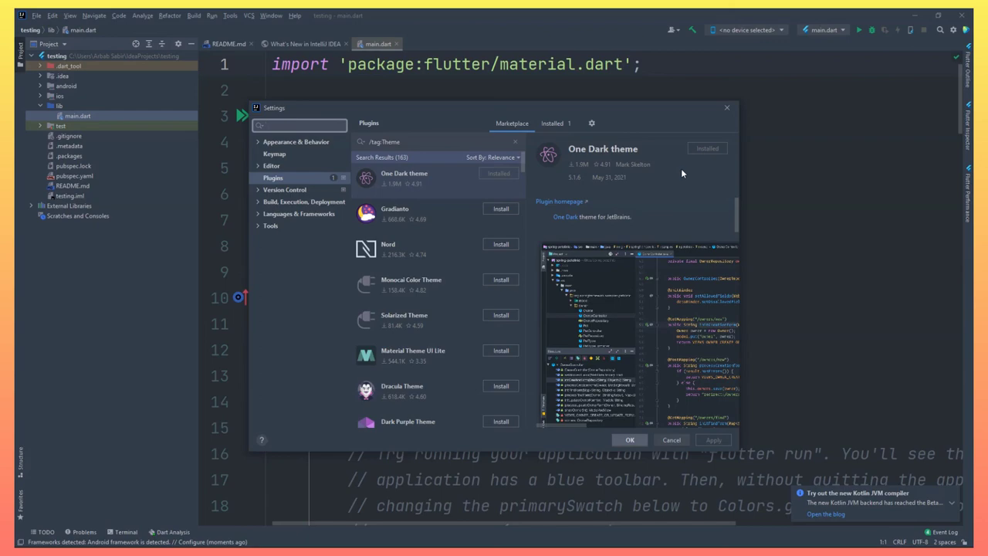
click(726, 107)
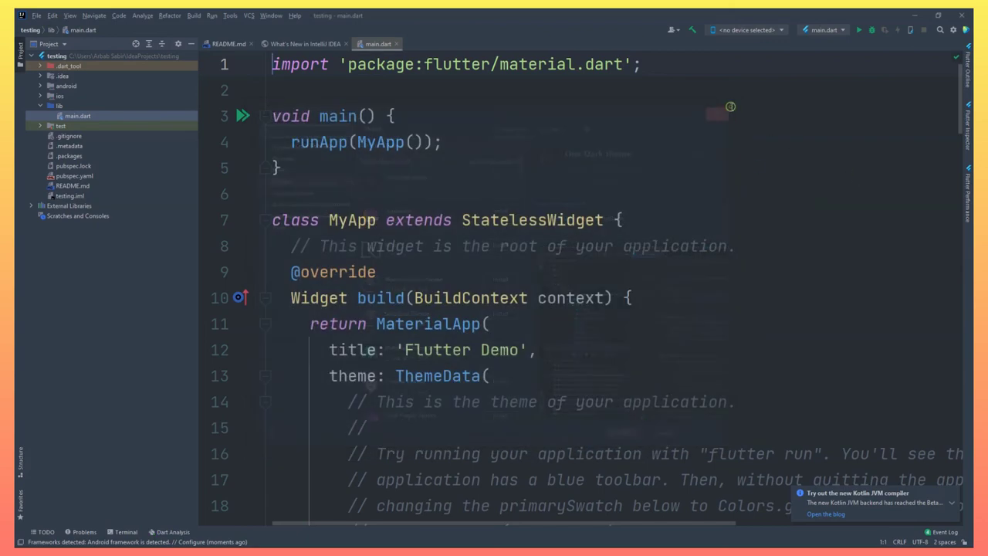
scroll(792, 359, down, 11)
scroll(792, 358, down, 10)
scroll(657, 247, up, 7)
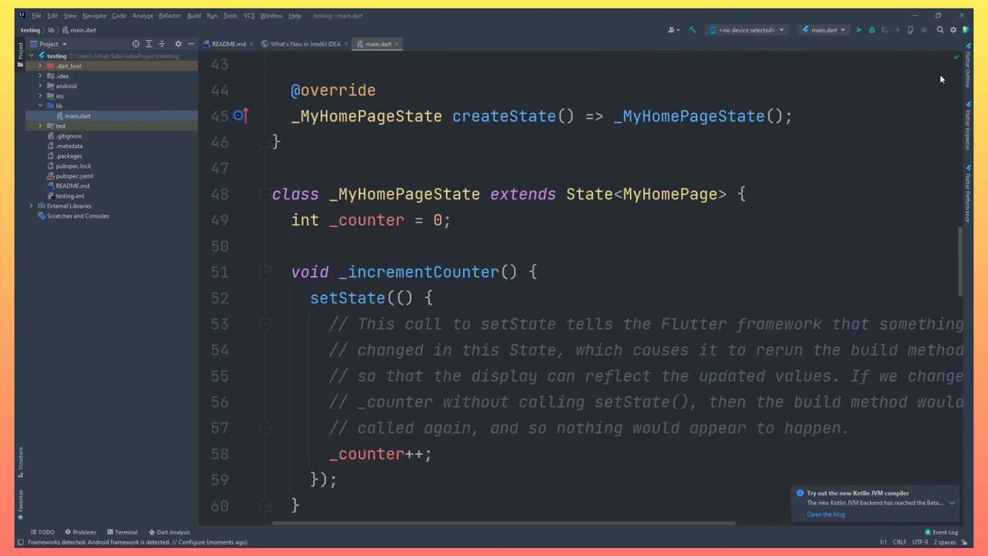
Close the testing project window and confirm exiting the IDE
click(954, 29)
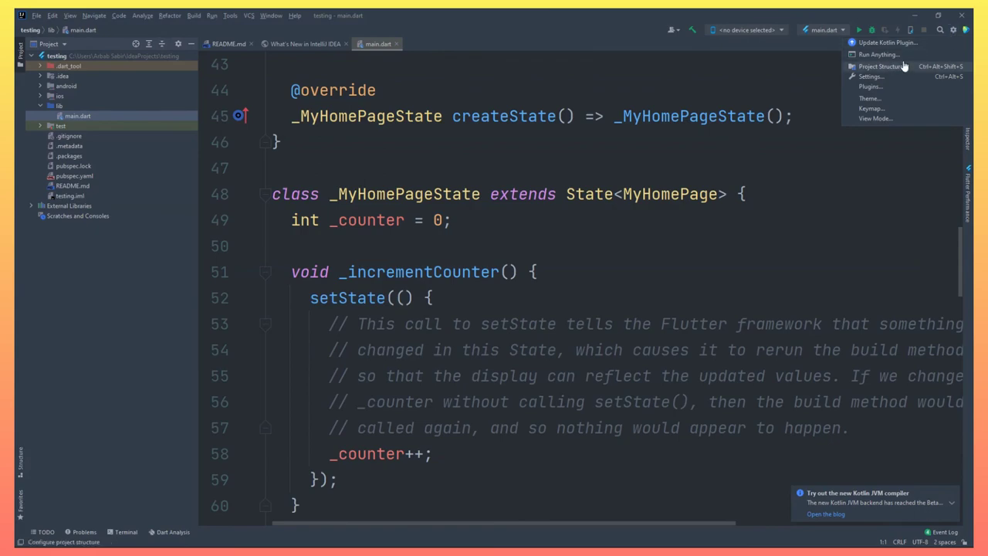
click(961, 15)
click(504, 294)
In the Notepad notes, add the closing lines "every thing is done" and "thanks for wathcing" below the Flutter SDK path line
scroll(794, 360, down, 1)
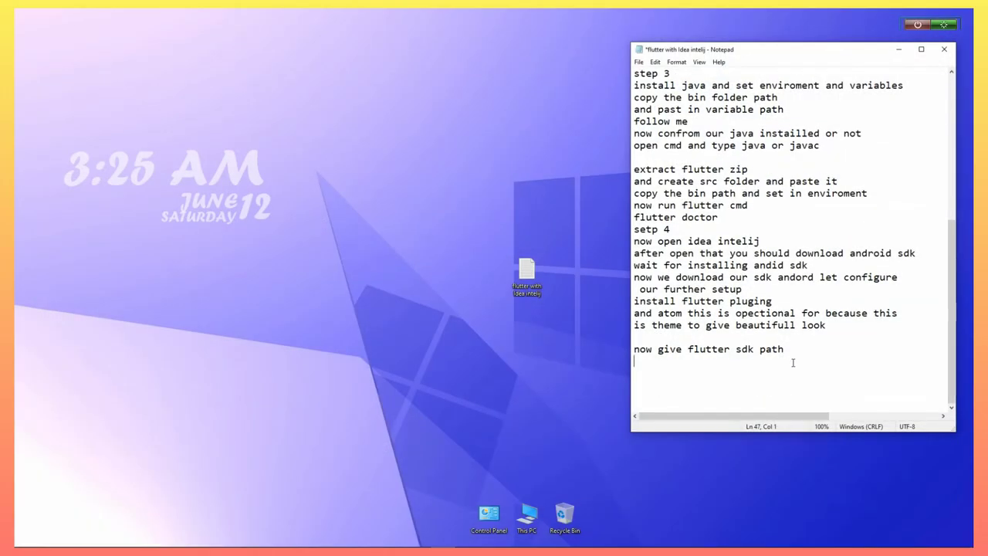
text(every t)
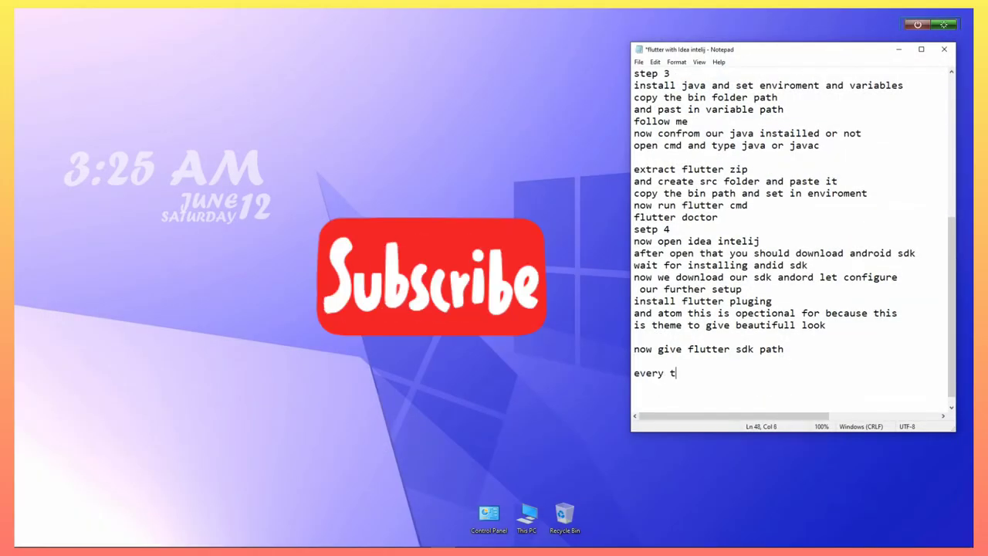
text(hing is done)
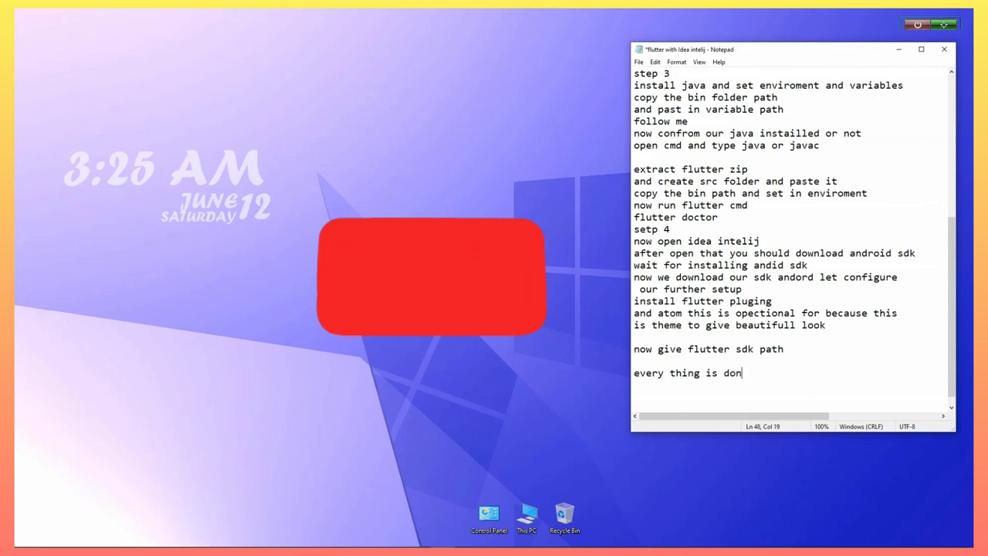
key(Return)
text(thanks for wathcing)
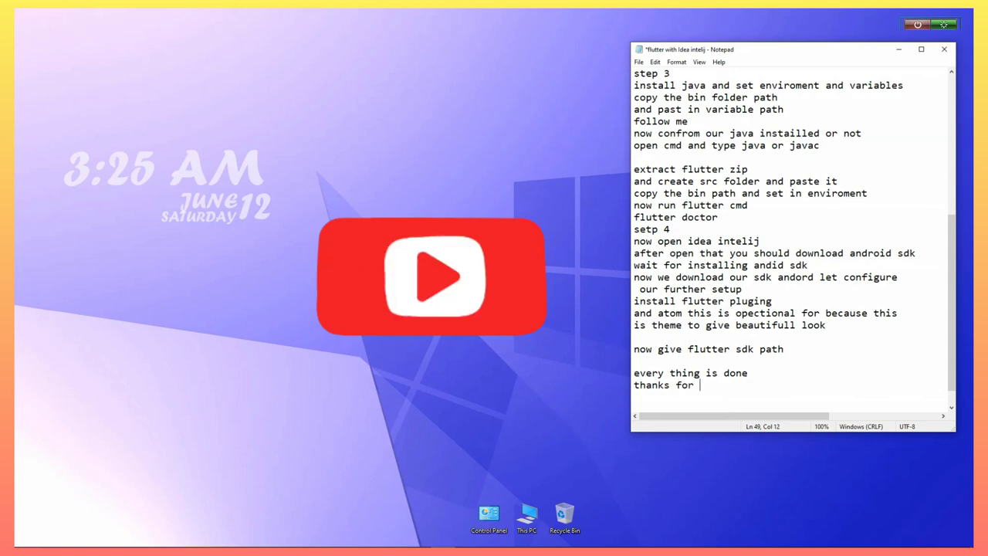